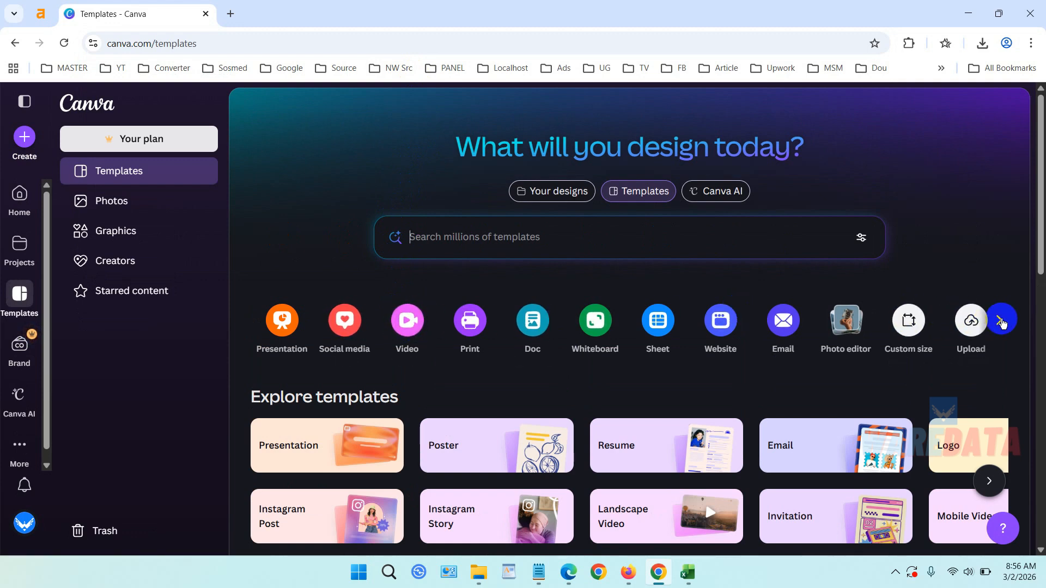
# Open the video design options and create a new Mobile Video design.
pyautogui.click(1002, 321)
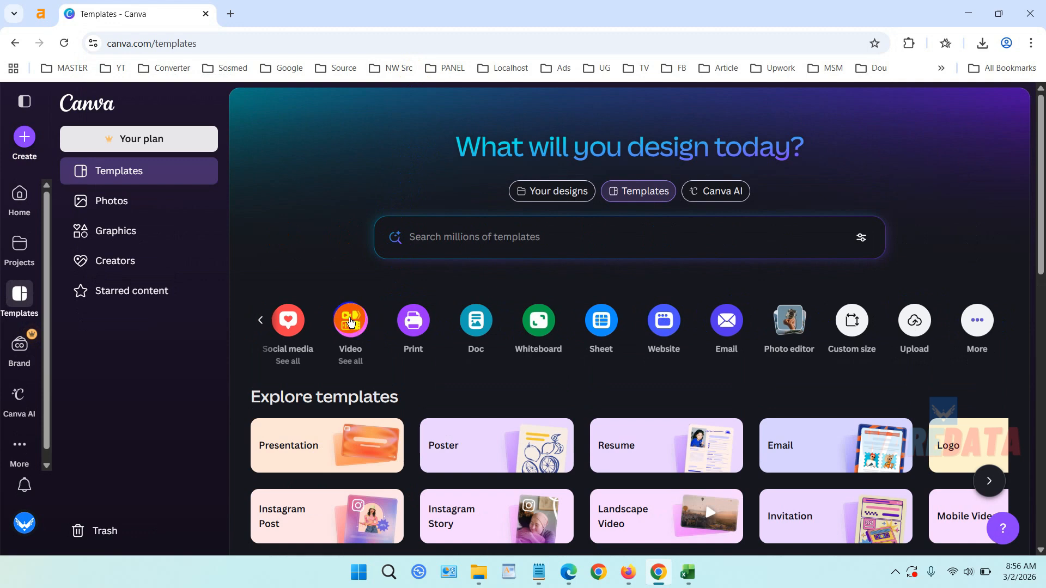
pyautogui.click(350, 321)
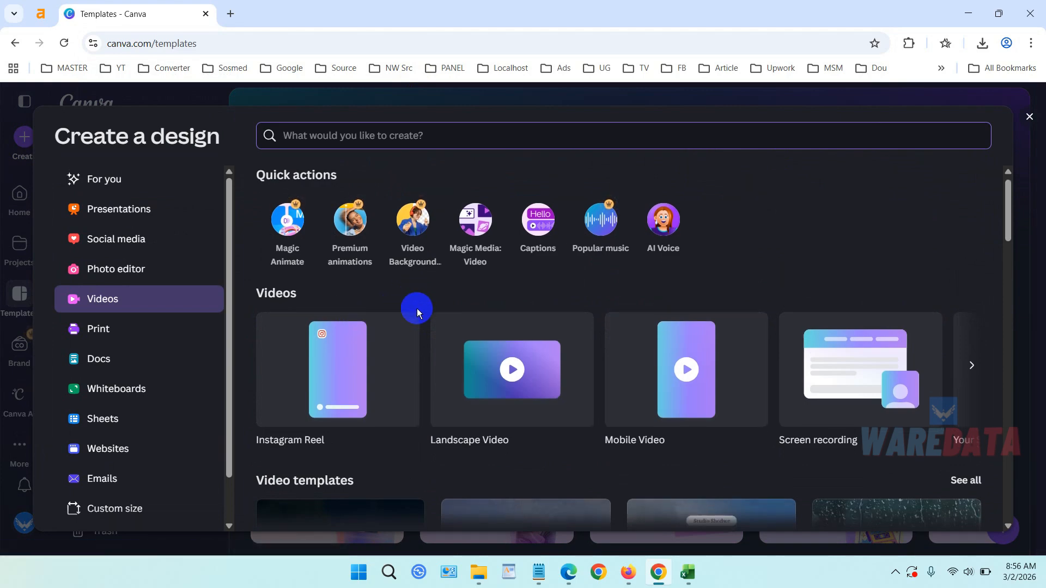
pyautogui.scroll(-5, 424, 305)
pyautogui.scroll(-6, 458, 303)
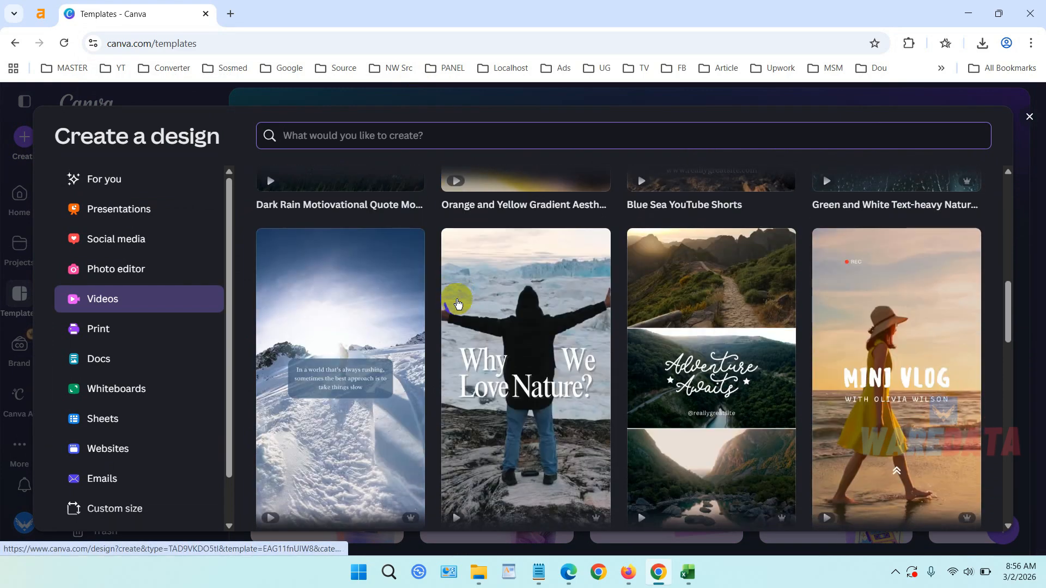
pyautogui.scroll(11, 458, 303)
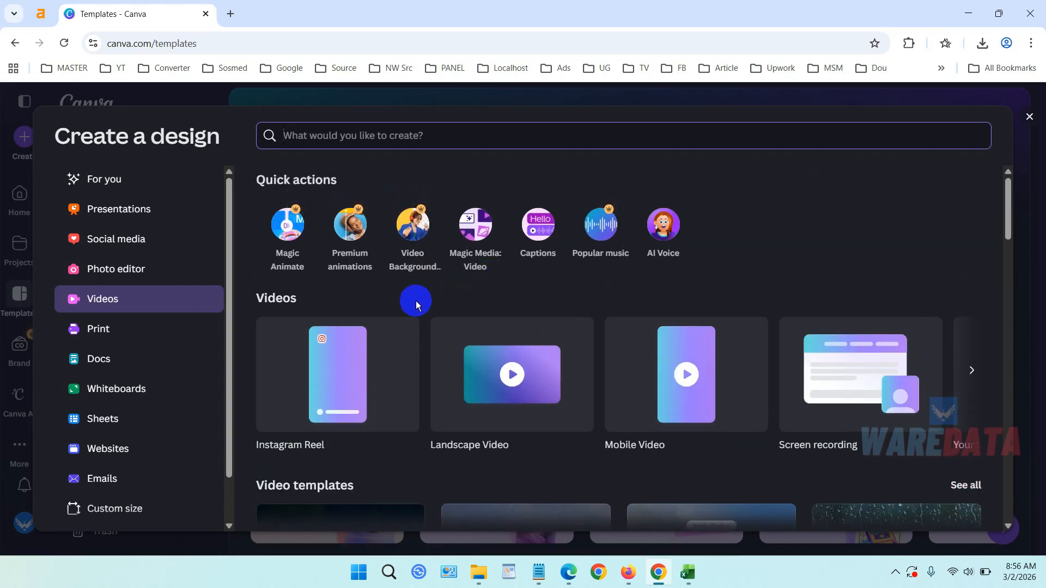
pyautogui.click(338, 364)
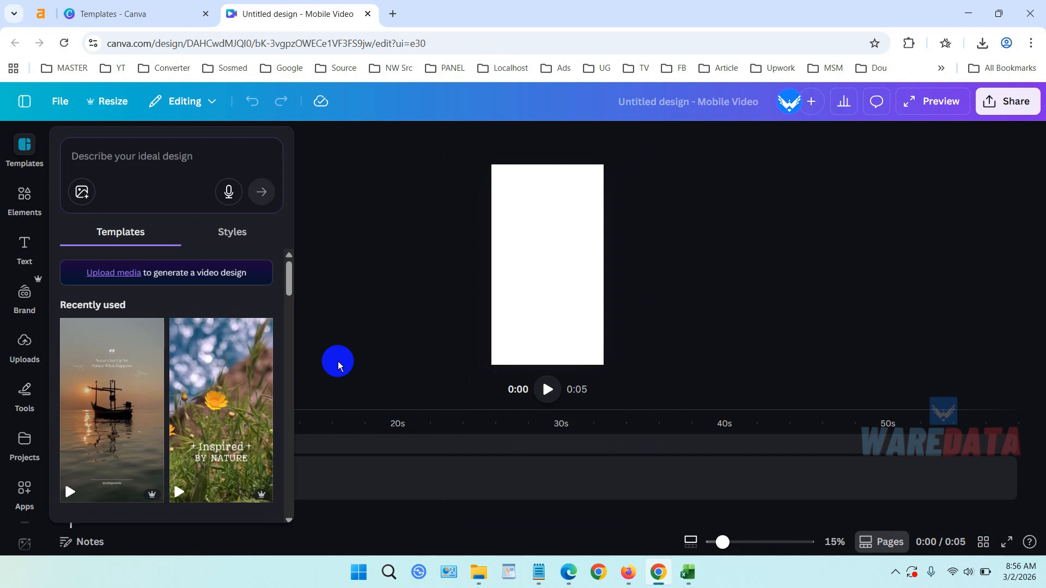
# Search the templates for nature and apply the Orange and Grey Simple Nature Sunset Daily Quotes mobile video template.
pyautogui.click(112, 157)
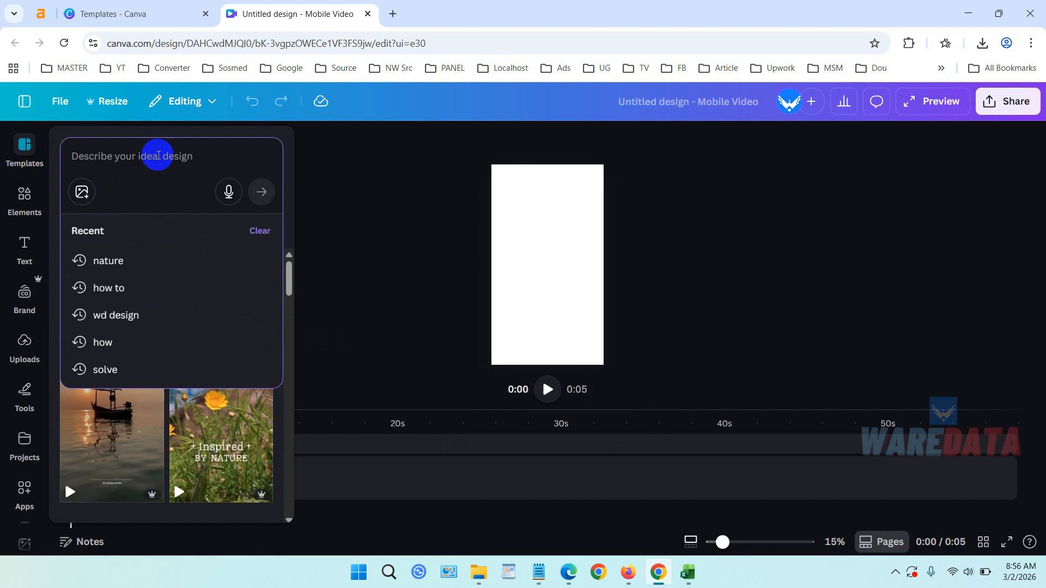
pyautogui.write('nature')
pyautogui.press('Return')
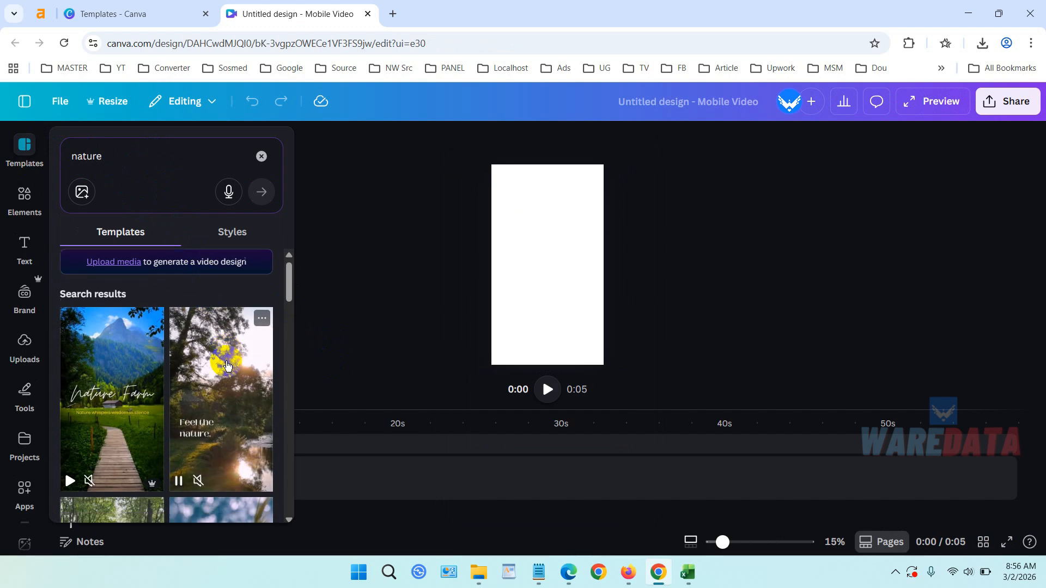
pyautogui.scroll(-4, 220, 354)
pyautogui.scroll(-5, 222, 344)
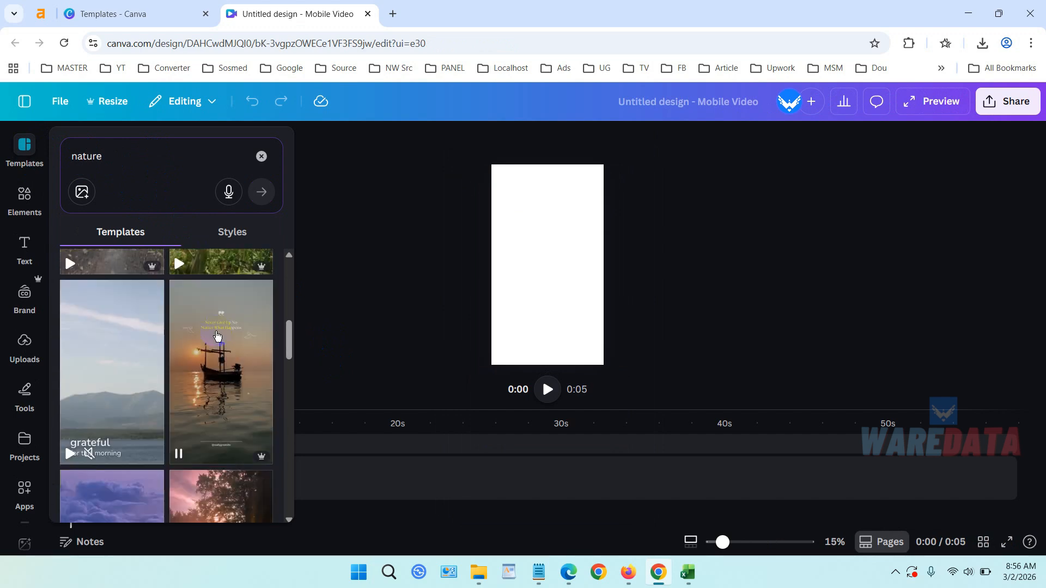
pyautogui.scroll(-3, 219, 332)
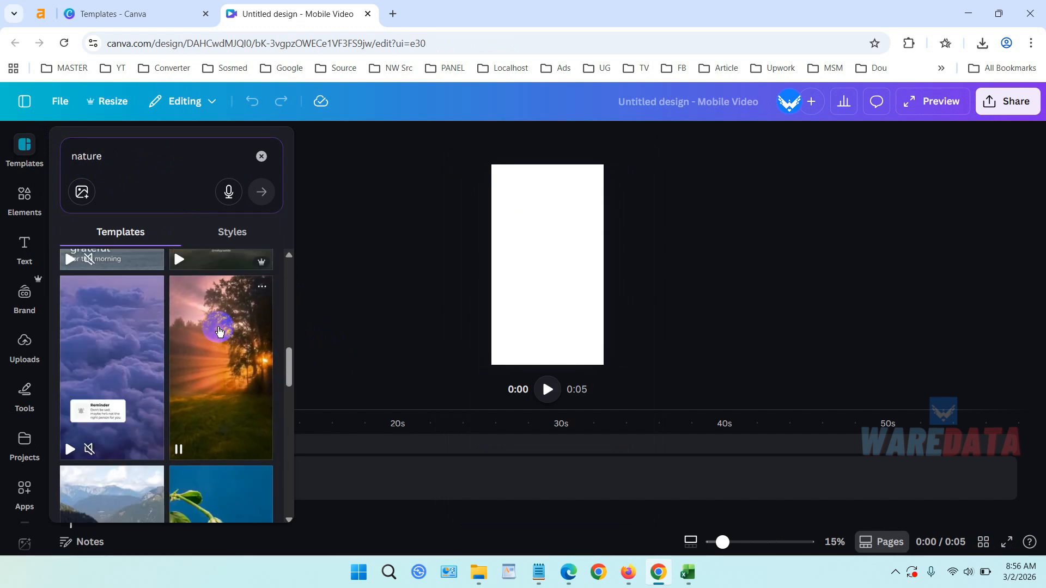
pyautogui.scroll(4, 207, 341)
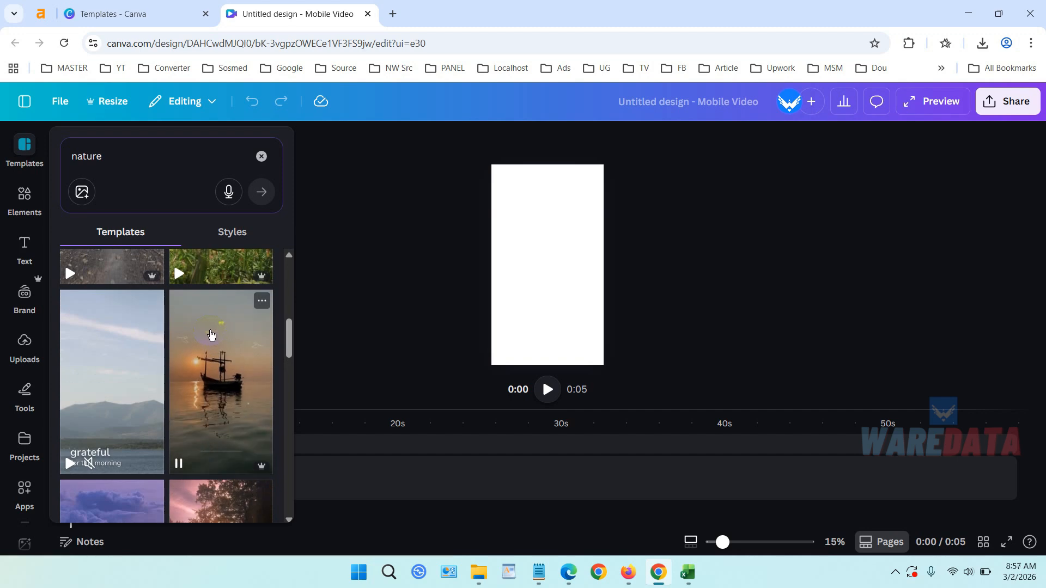
pyautogui.click(221, 379)
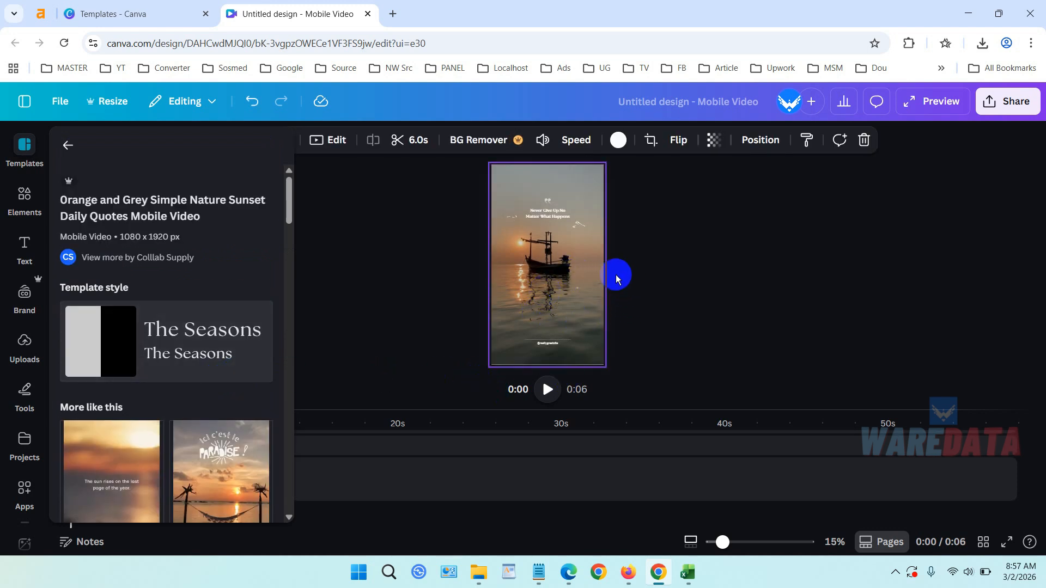
# Close the template panel and enlarge the timeline to show the design's layers.
pyautogui.click(466, 306)
pyautogui.click(422, 308)
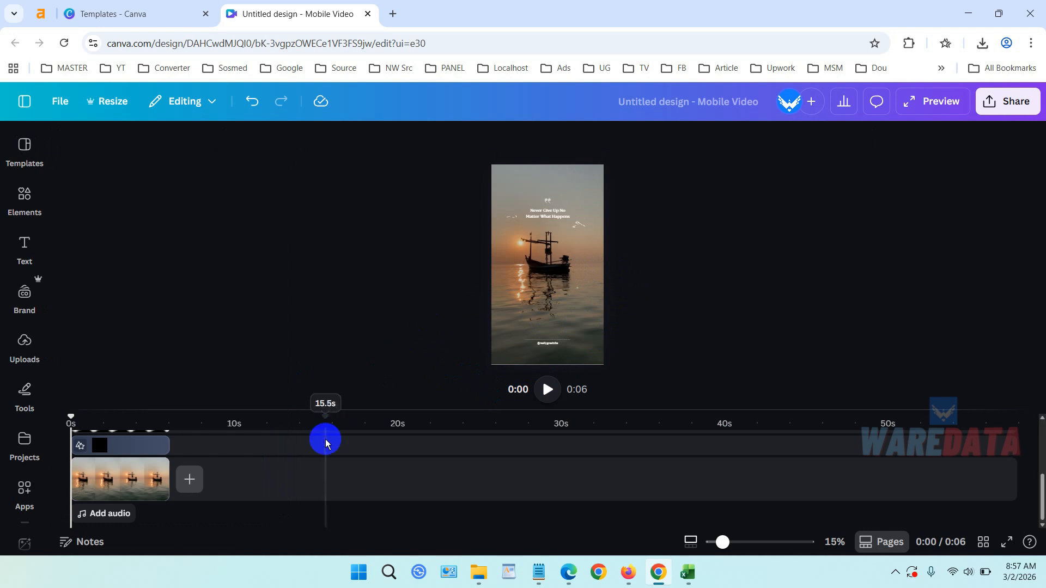
pyautogui.moveTo(354, 407); pyautogui.dragTo(383, 417)
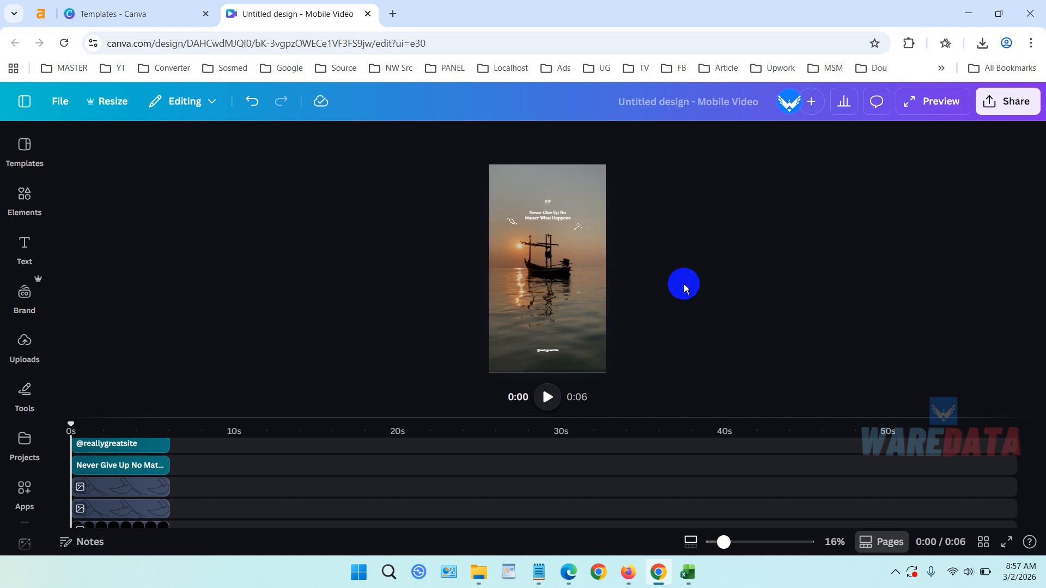
# Zoom the canvas in and out to inspect the applied template.
pyautogui.scroll(2, 683, 283)
pyautogui.scroll(-2, 684, 288)
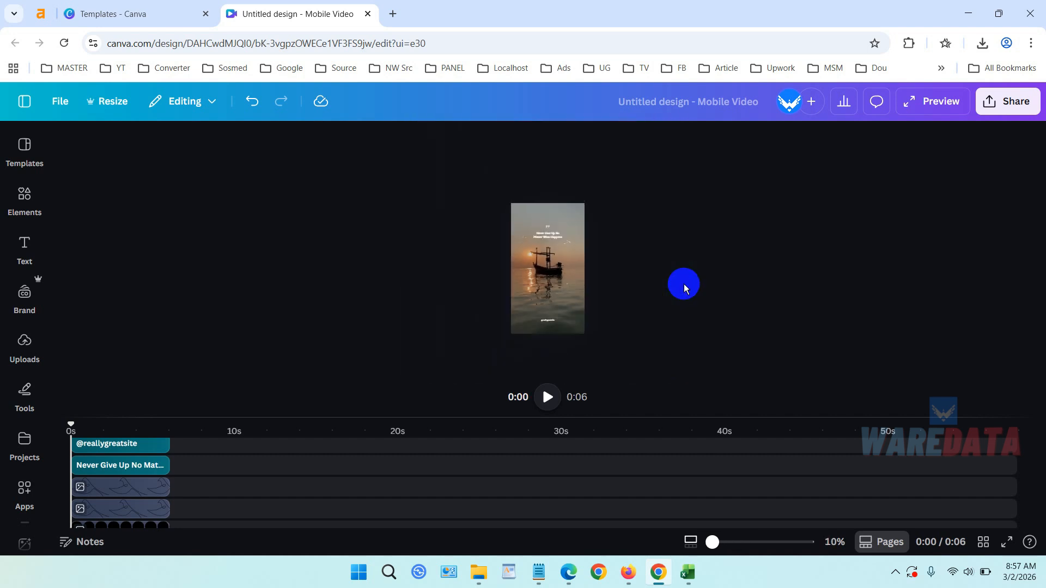
pyautogui.scroll(3, 684, 287)
pyautogui.scroll(-1, 684, 288)
pyautogui.scroll(2, 685, 288)
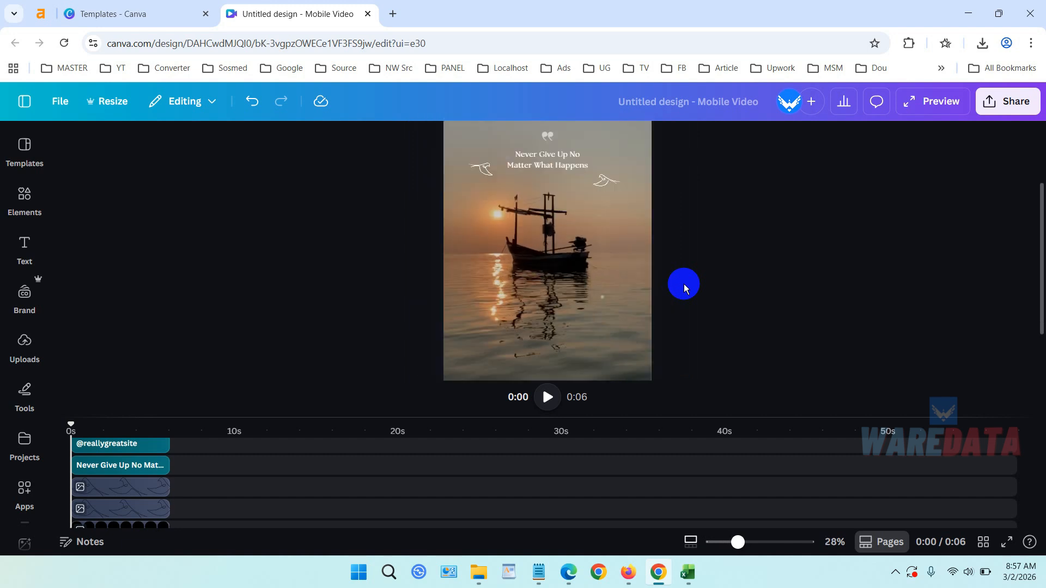
pyautogui.scroll(-3, 684, 287)
pyautogui.scroll(-1, 685, 287)
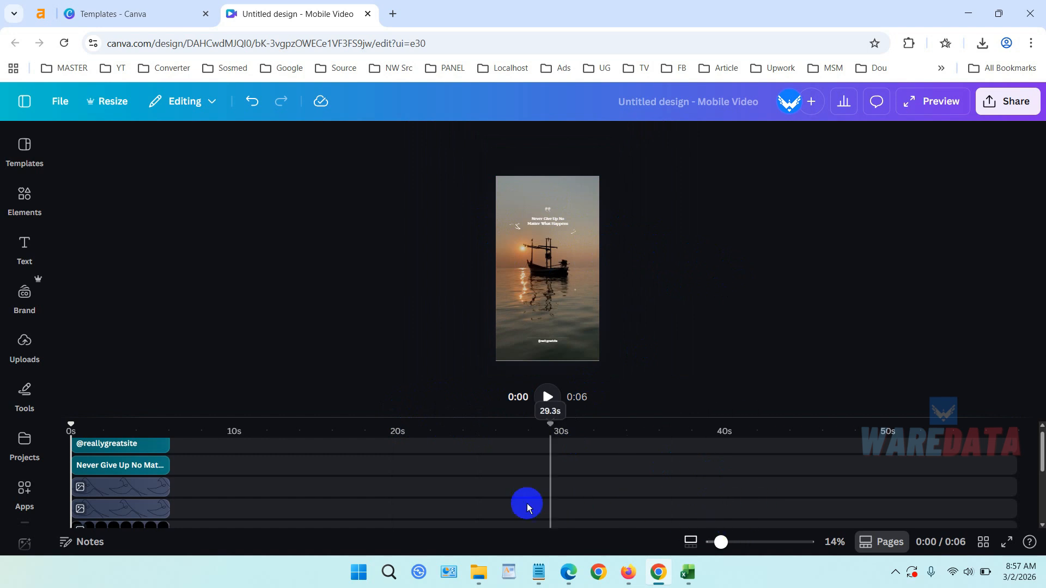
pyautogui.scroll(-3, 319, 466)
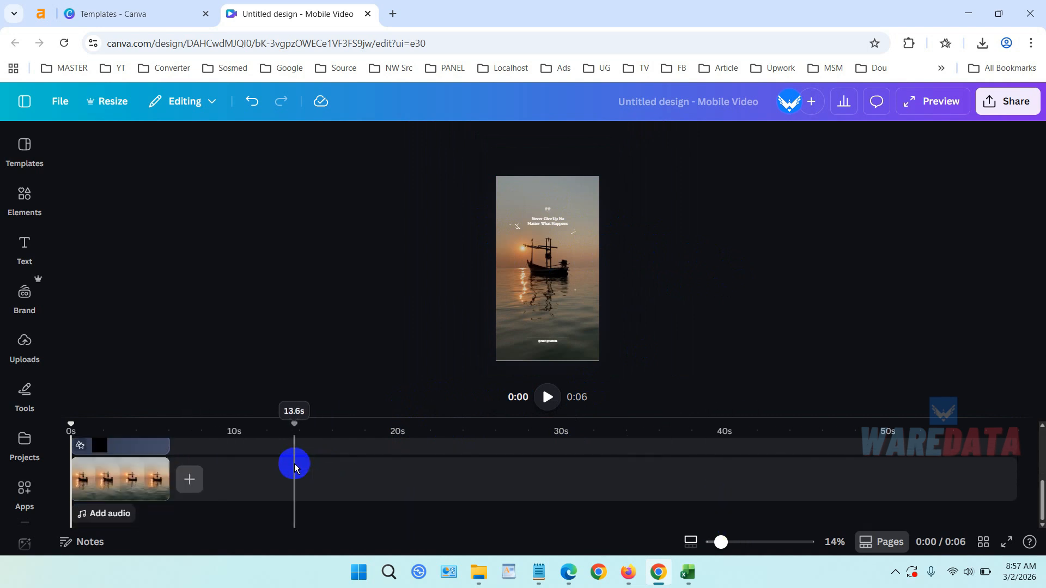
# Select the background video clip and the individual element layers in the timeline to inspect them.
pyautogui.click(90, 491)
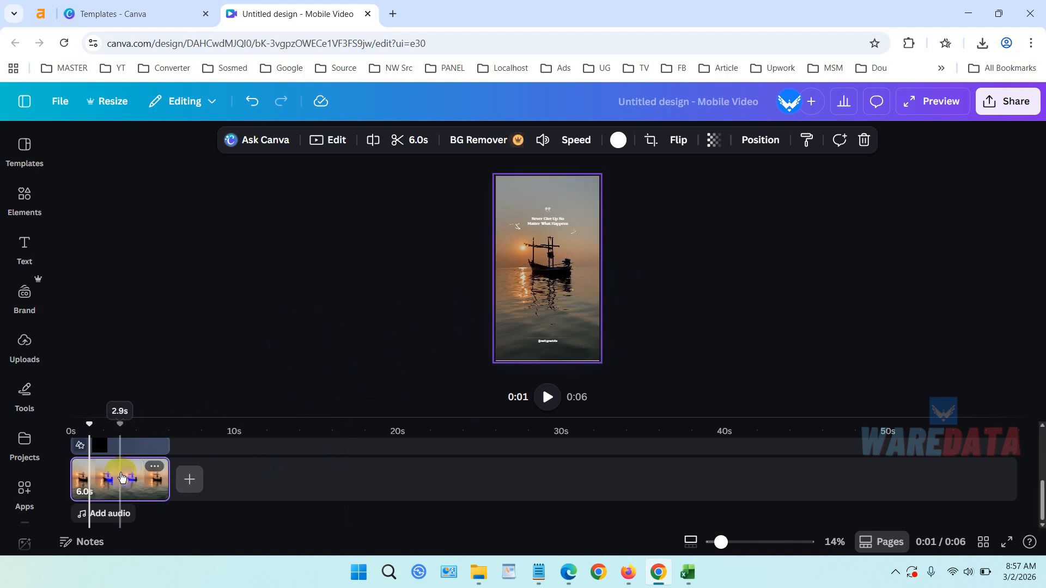
pyautogui.moveTo(129, 467)
pyautogui.click(137, 515)
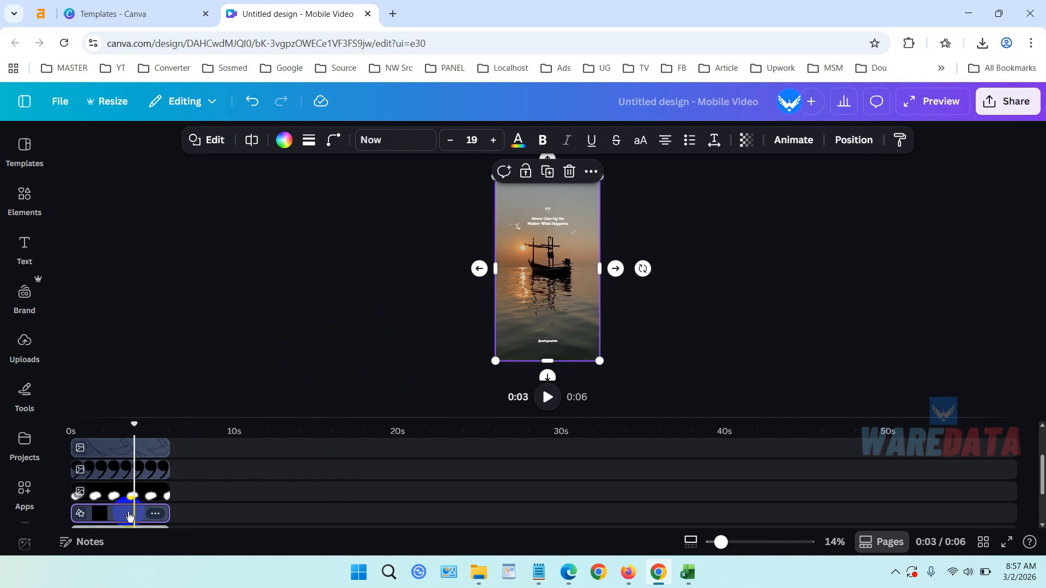
pyautogui.click(124, 496)
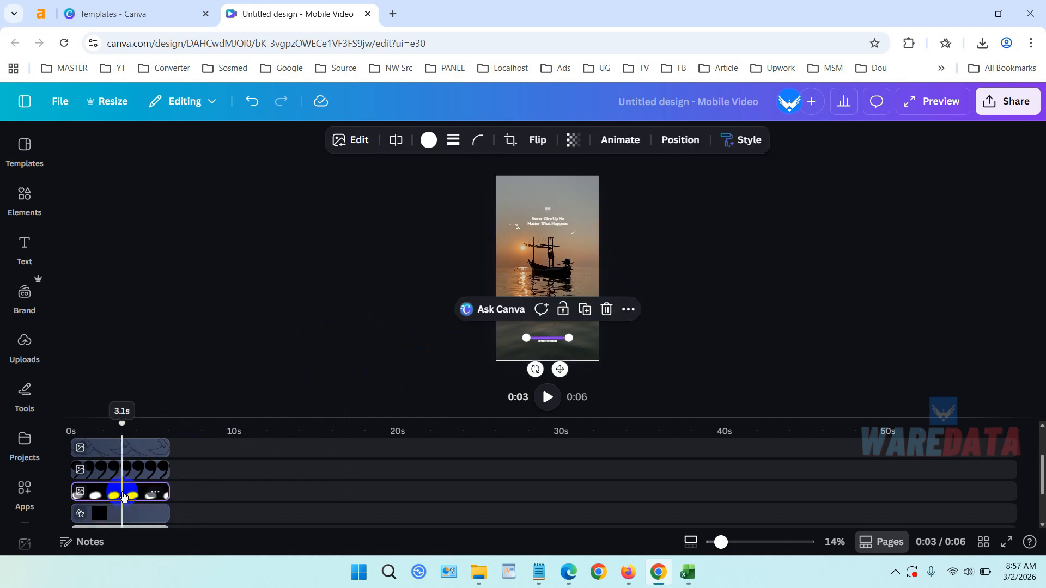
pyautogui.click(145, 470)
pyautogui.click(154, 469)
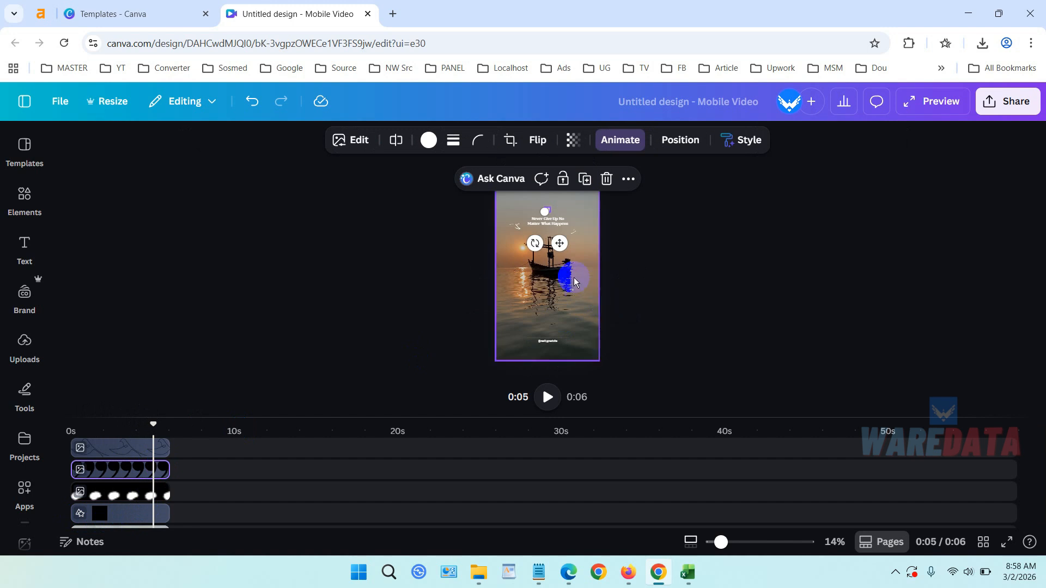
pyautogui.keyDown('ctrl'); pyautogui.scroll(5, 561, 286); pyautogui.keyUp('ctrl')
pyautogui.scroll(5, 773, 240)
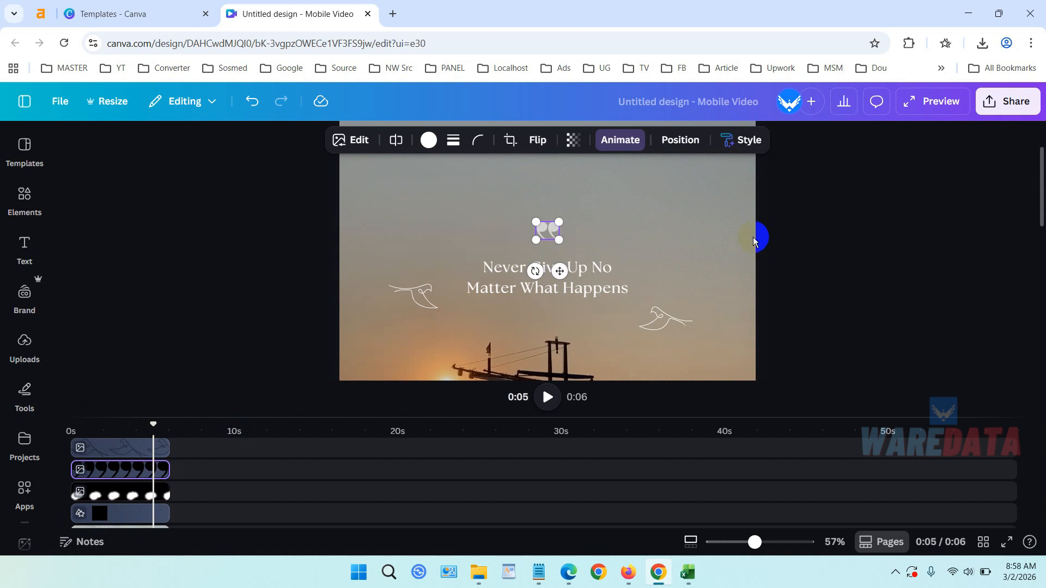
# Replace the quote headline text with WareData.
pyautogui.click(589, 269)
pyautogui.click(588, 273)
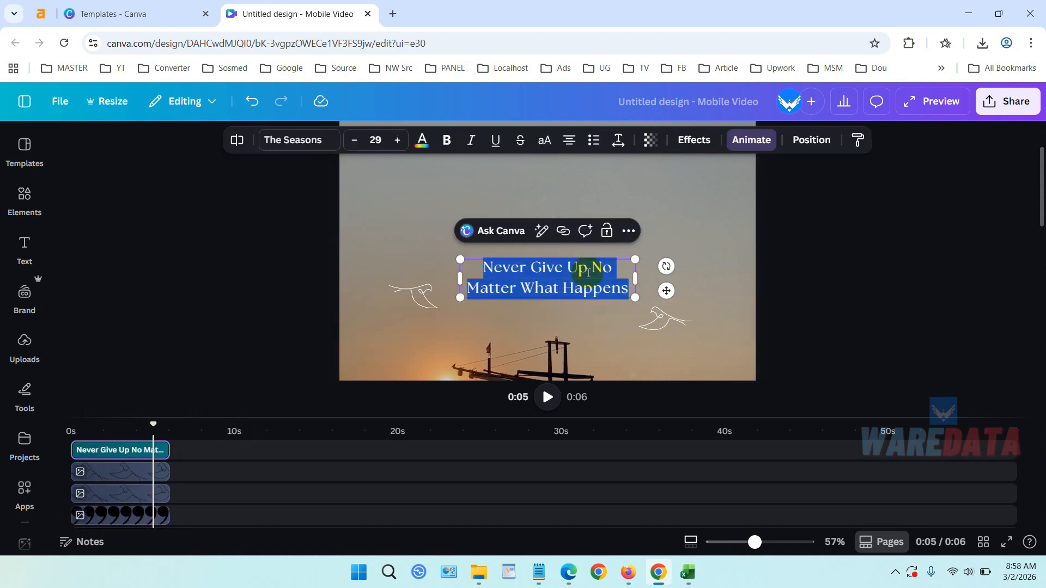
pyautogui.write('War')
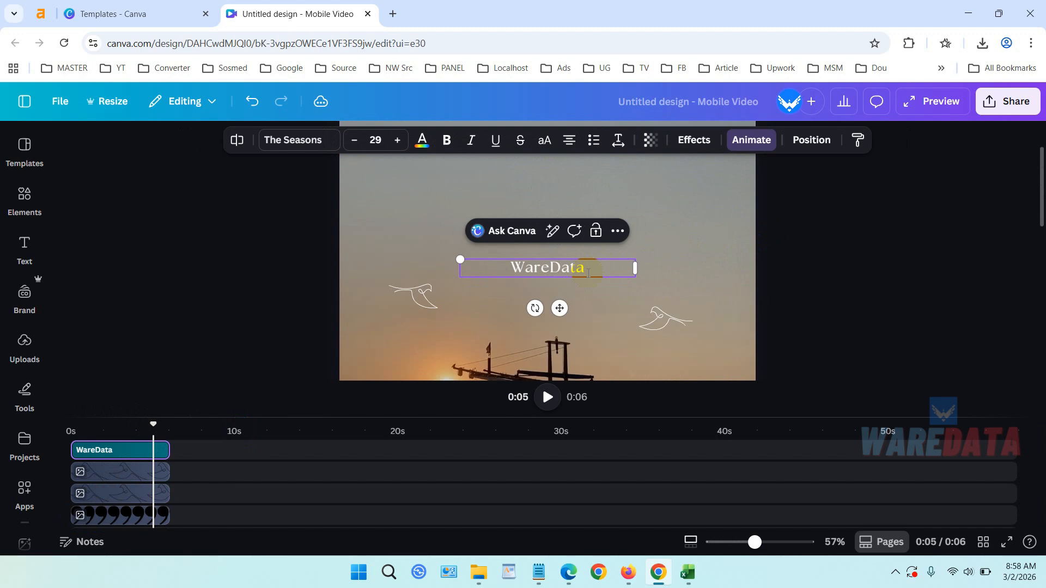
pyautogui.write('eData')
# Select the bird graphics, the quote mark and the website text to inspect these elements.
pyautogui.click(795, 272)
pyautogui.click(665, 317)
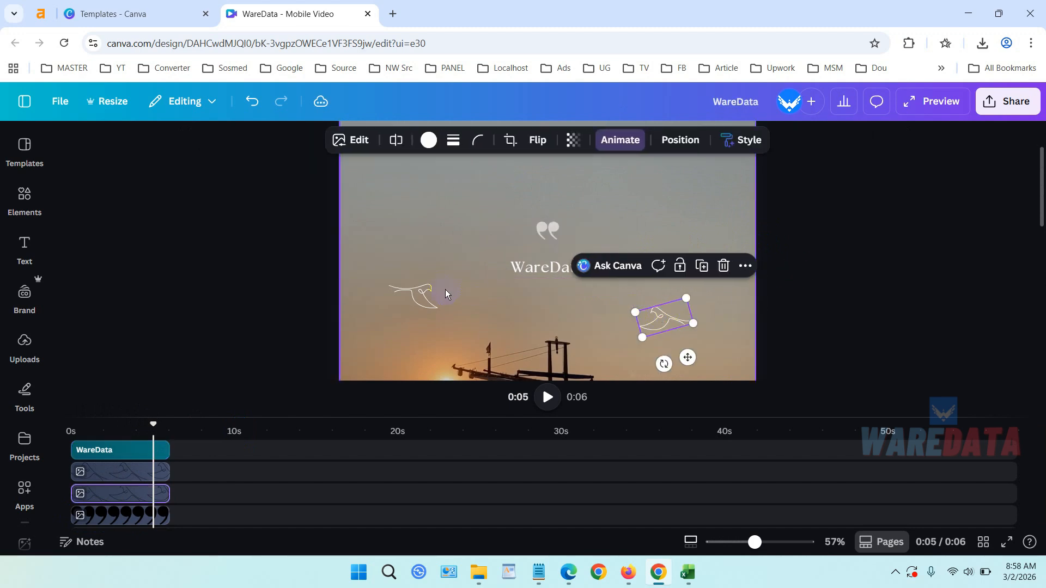
pyautogui.click(430, 293)
pyautogui.click(551, 228)
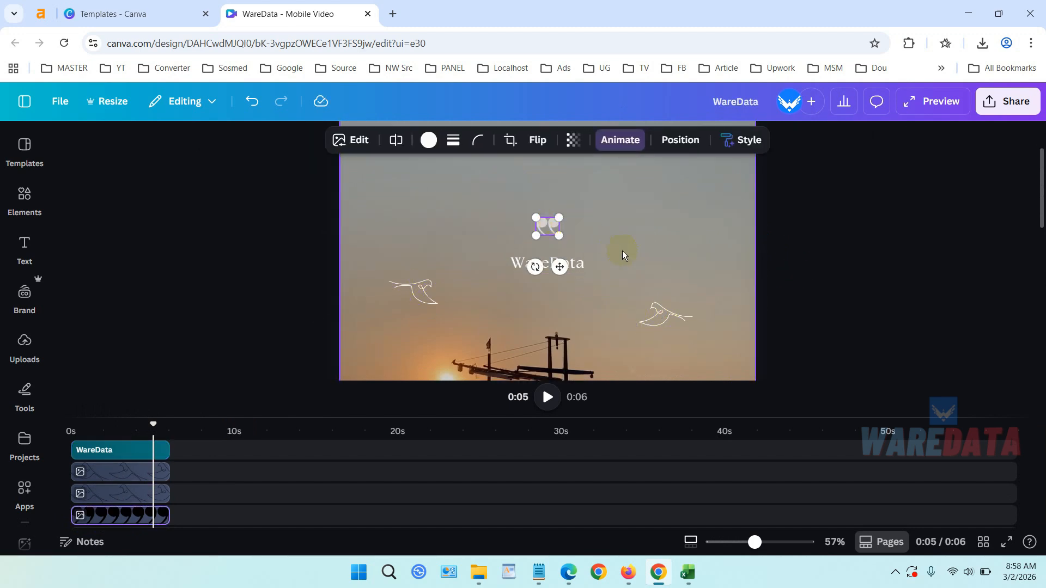
pyautogui.scroll(-10, 624, 255)
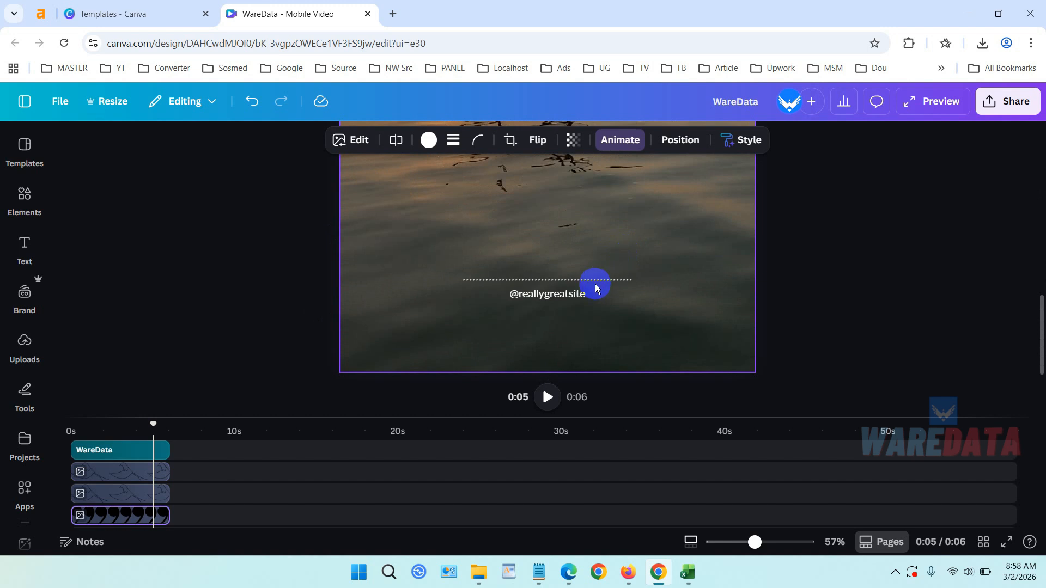
pyautogui.click(573, 295)
# Open the add-media options after the clip in the timeline and choose Stock photos.
pyautogui.scroll(-3, 183, 493)
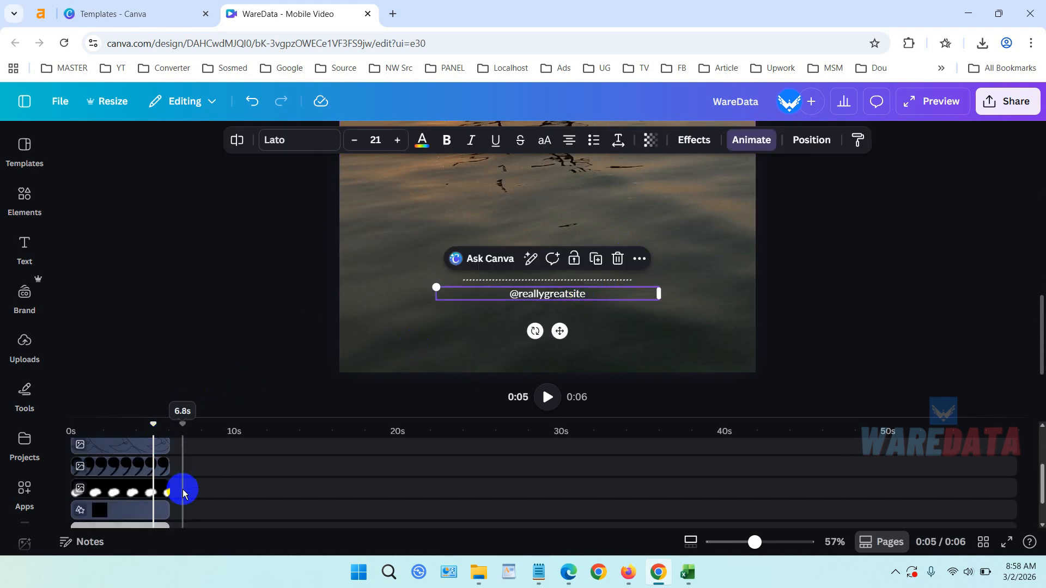
pyautogui.scroll(-2, 183, 492)
pyautogui.click(190, 482)
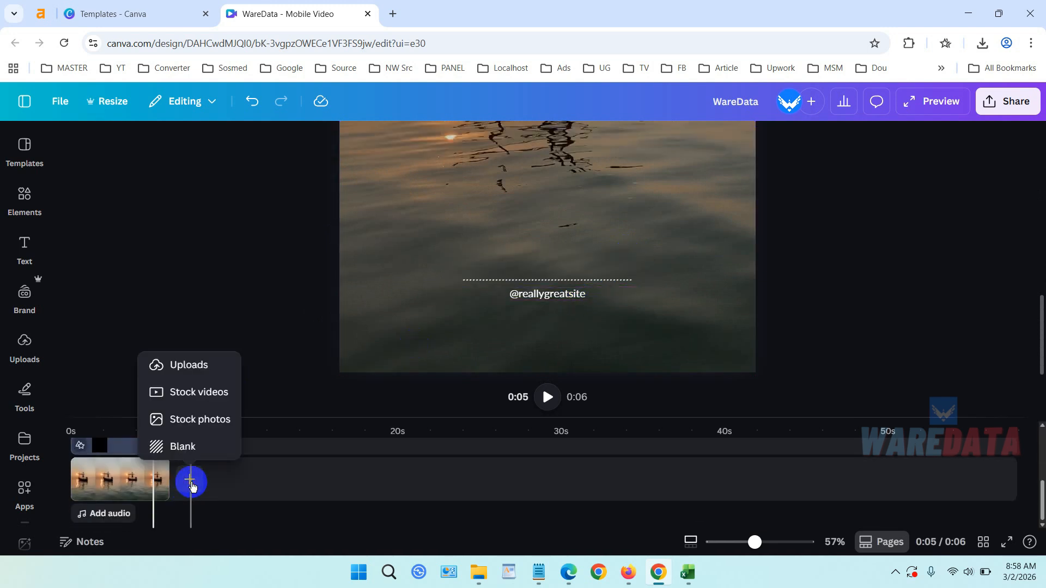
pyautogui.click(203, 426)
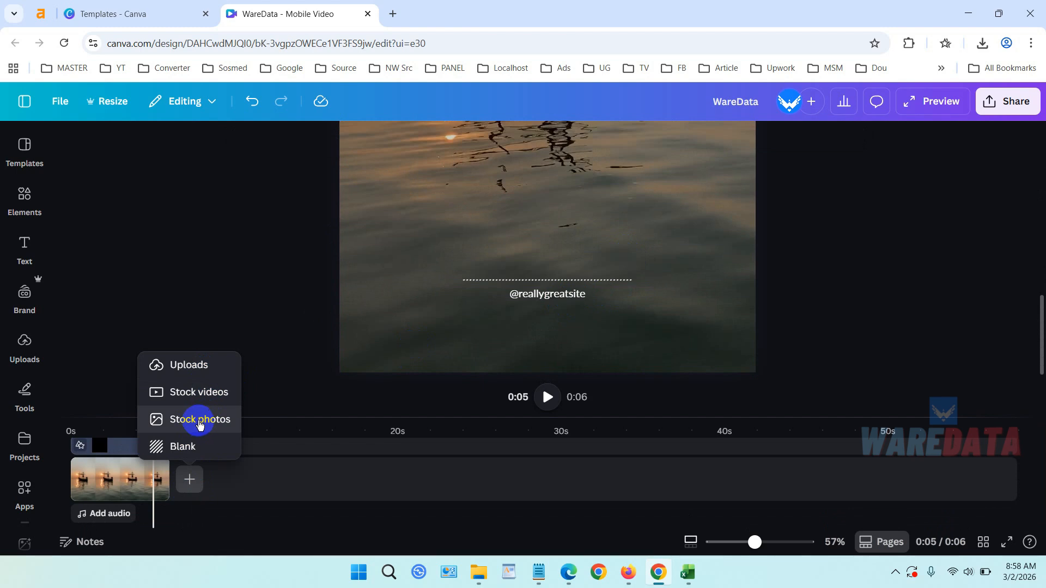
pyautogui.click(198, 420)
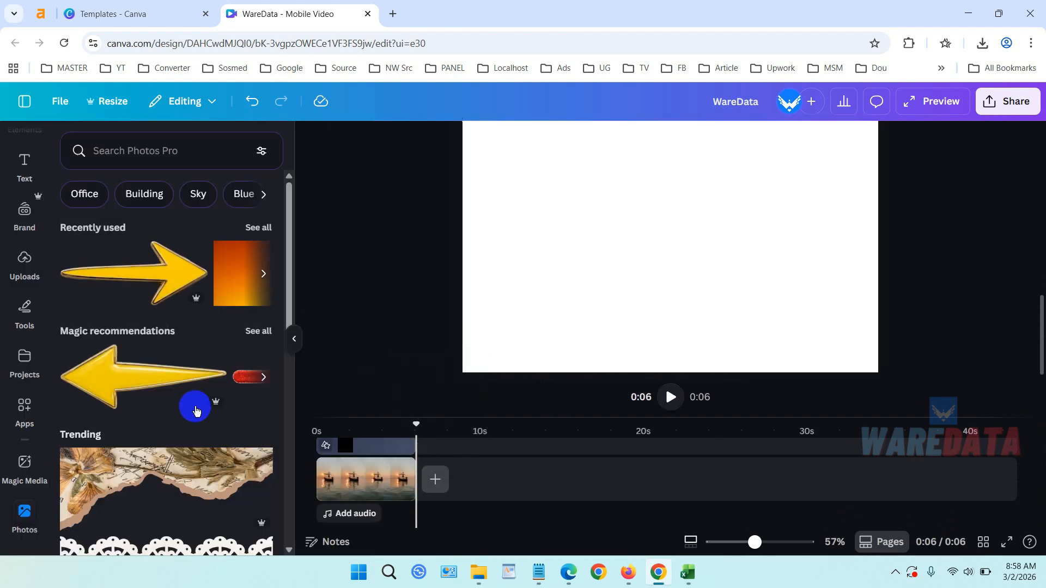
pyautogui.scroll(-4, 229, 298)
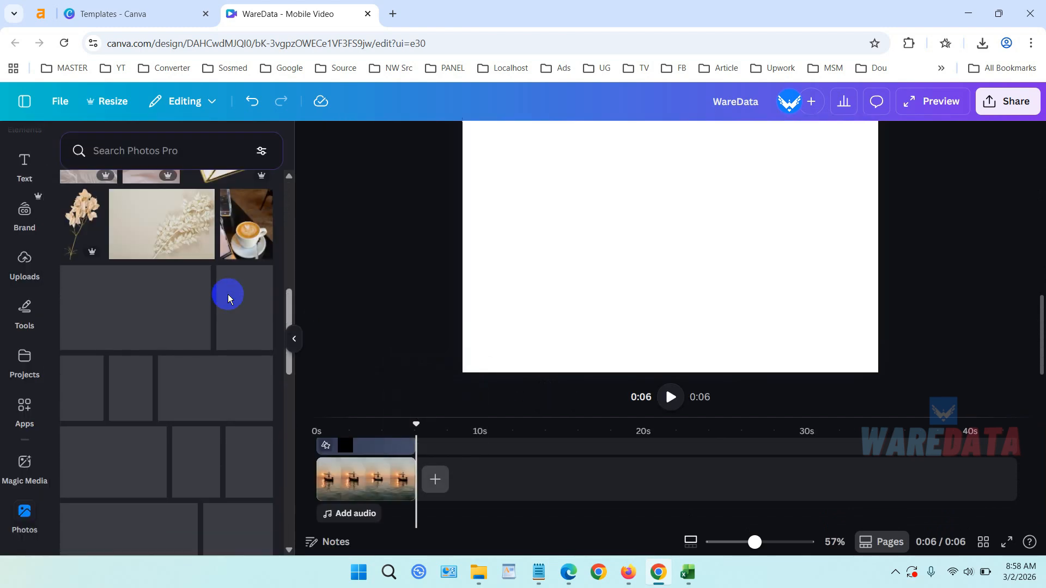
pyautogui.scroll(4, 228, 297)
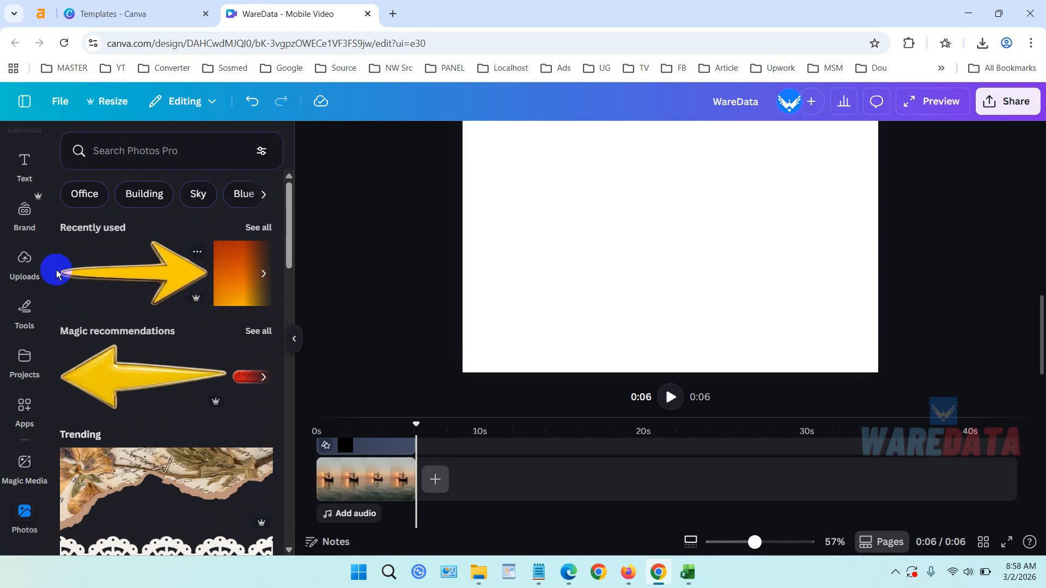
pyautogui.click(24, 264)
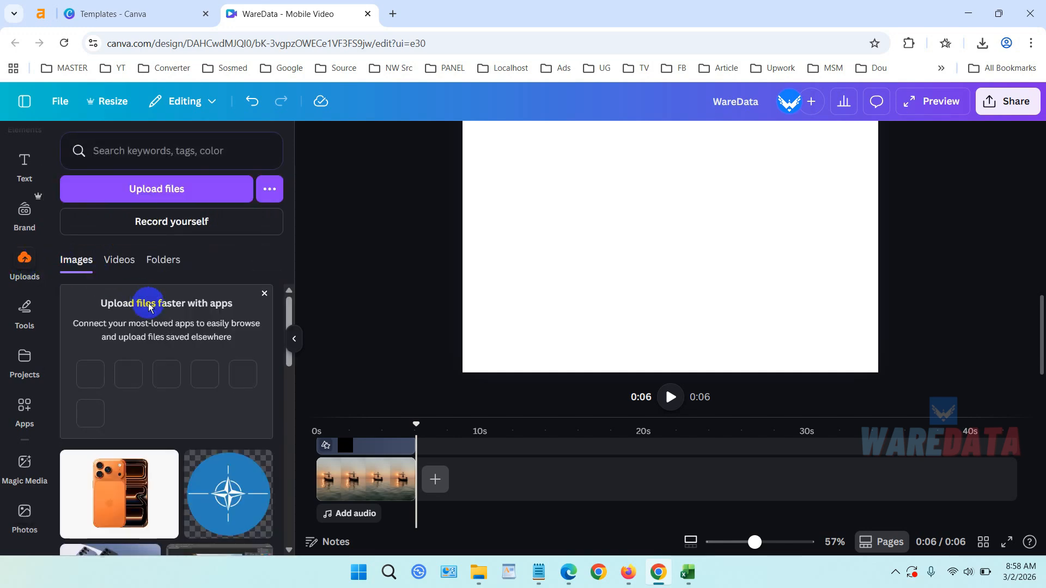
pyautogui.scroll(-3, 161, 314)
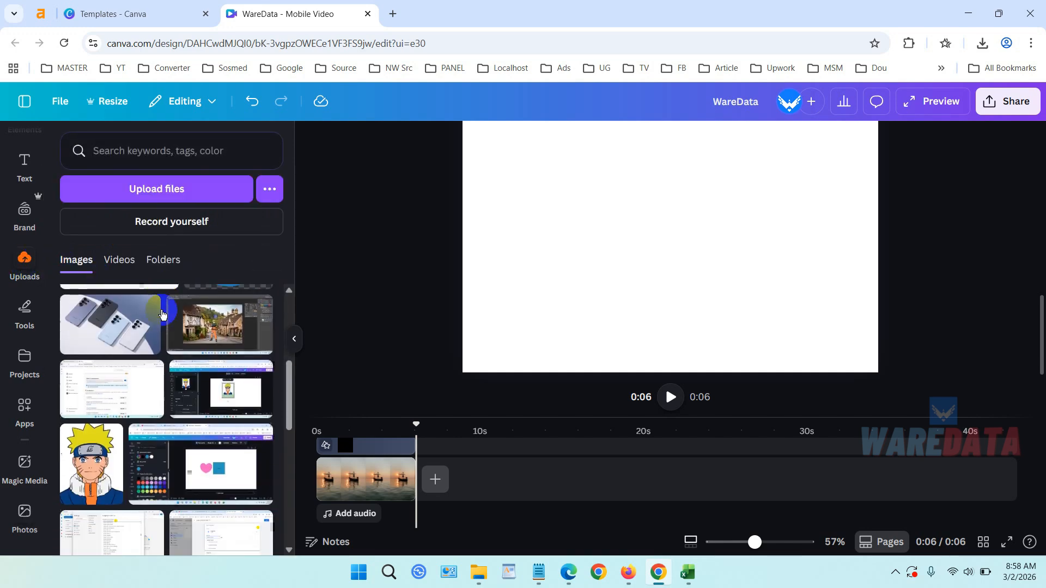
pyautogui.click(216, 311)
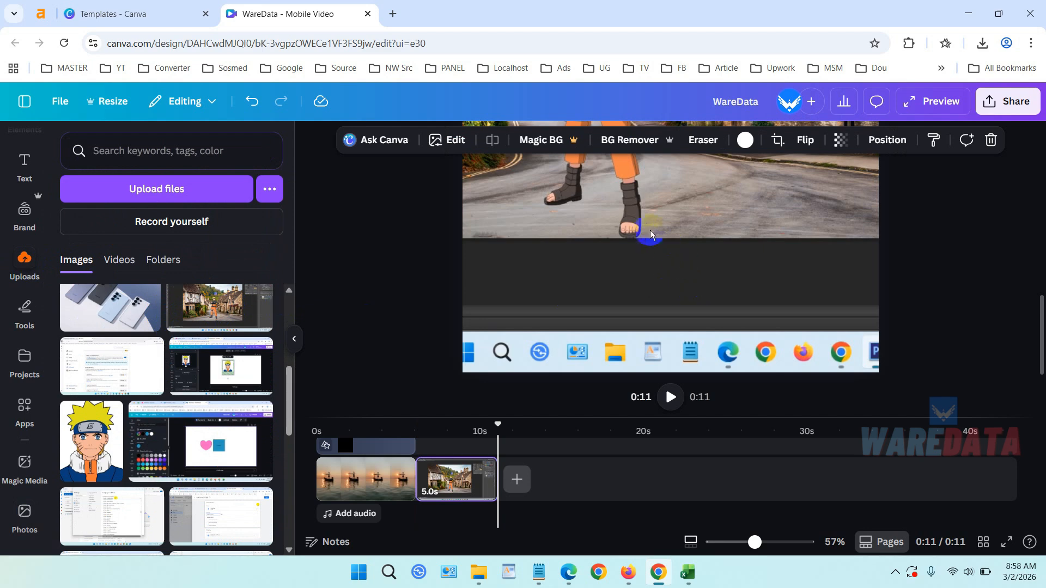
pyautogui.click(444, 479)
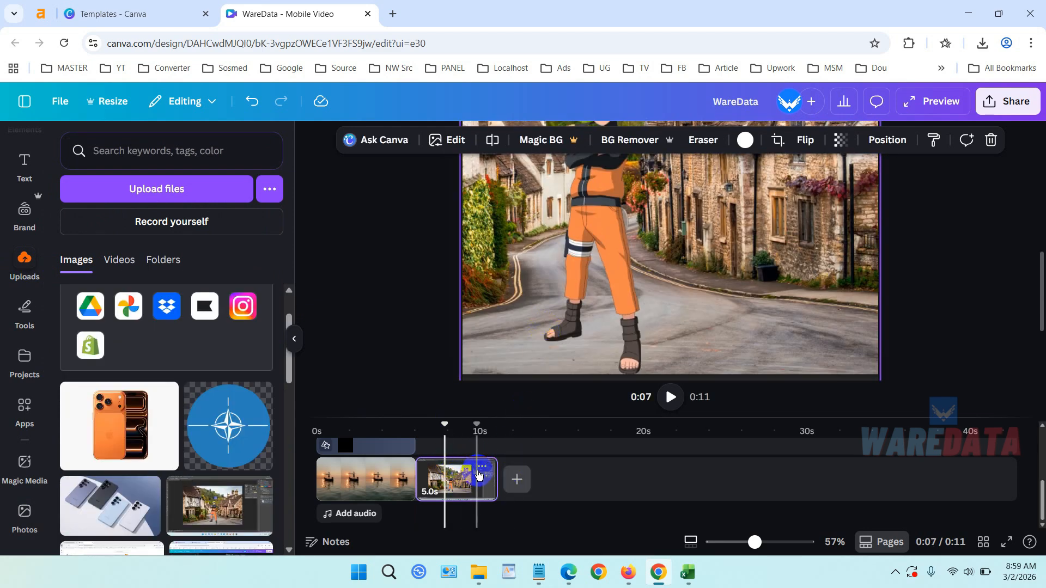
pyautogui.click(481, 469)
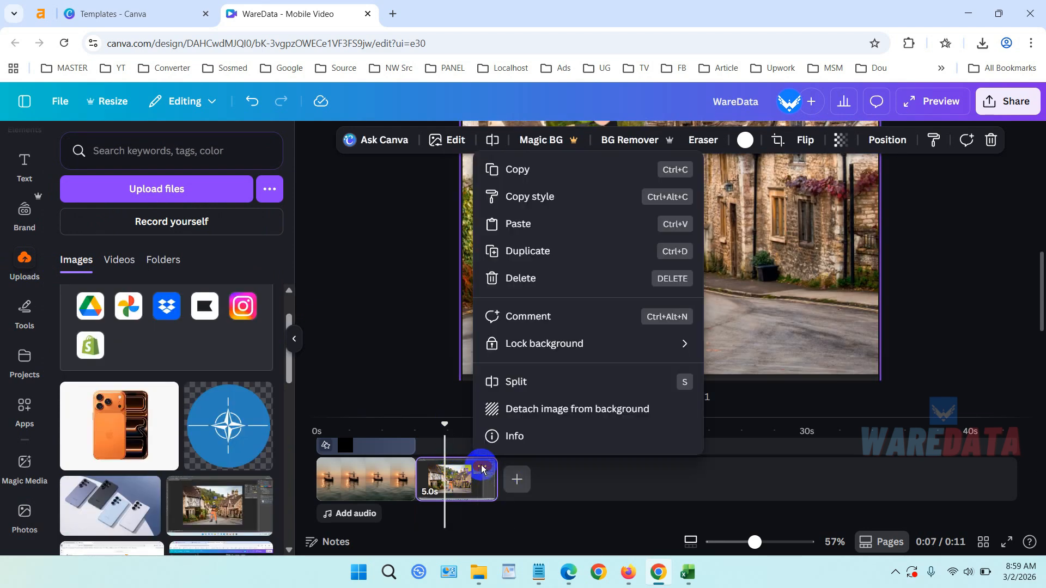
pyautogui.click(550, 287)
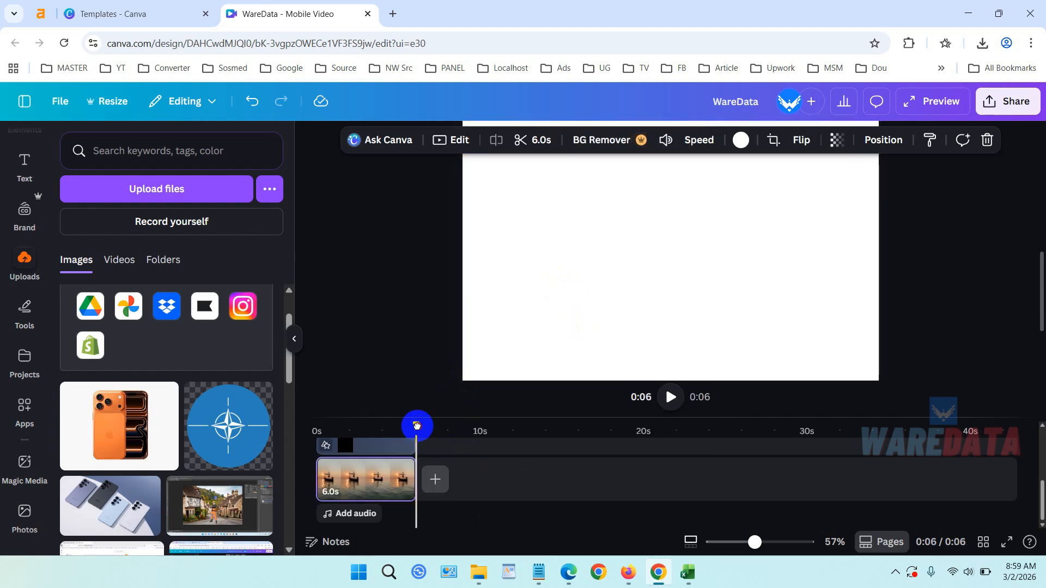
# Scrub the timeline to about 2 seconds and preview the background video on the canvas.
pyautogui.moveTo(417, 425); pyautogui.dragTo(362, 426)
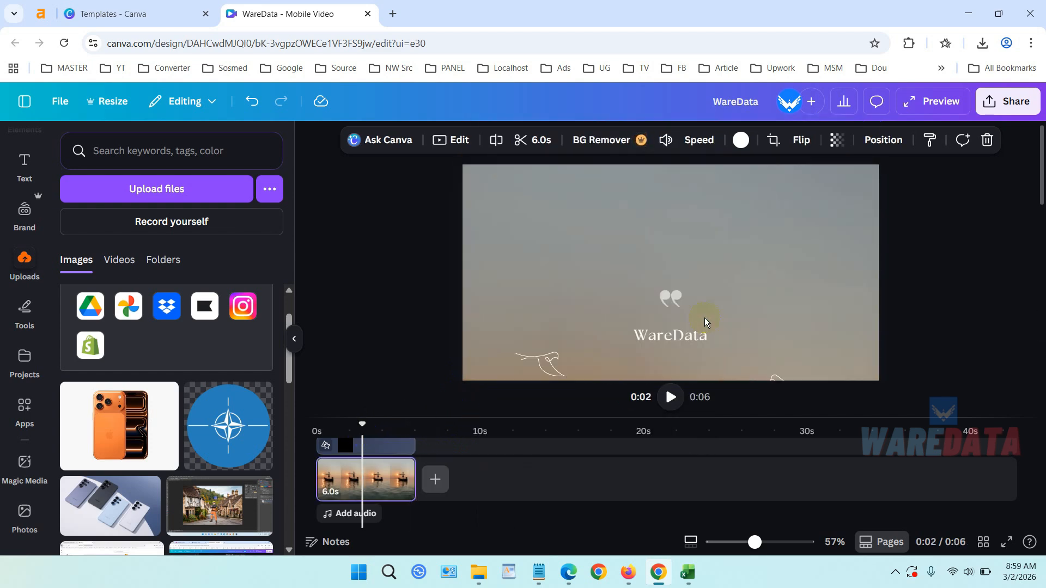
pyautogui.scroll(-5, 704, 318)
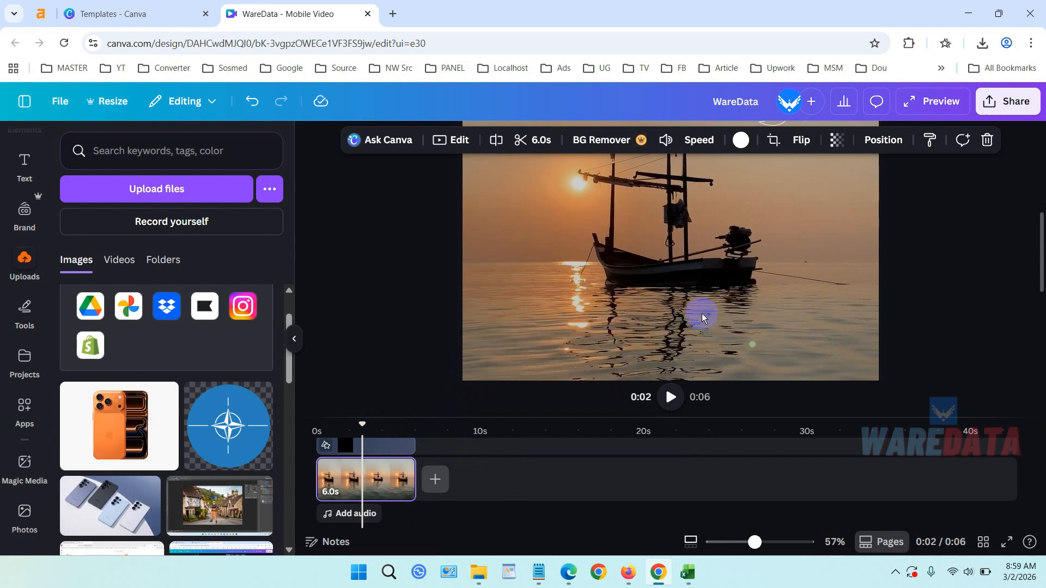
pyautogui.click(658, 276)
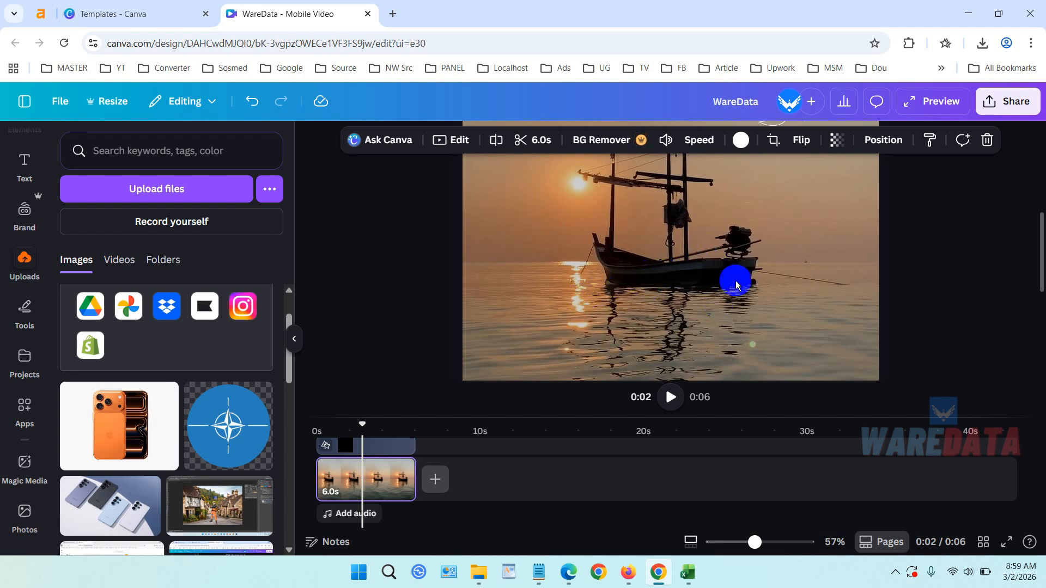
pyautogui.scroll(-5, 218, 409)
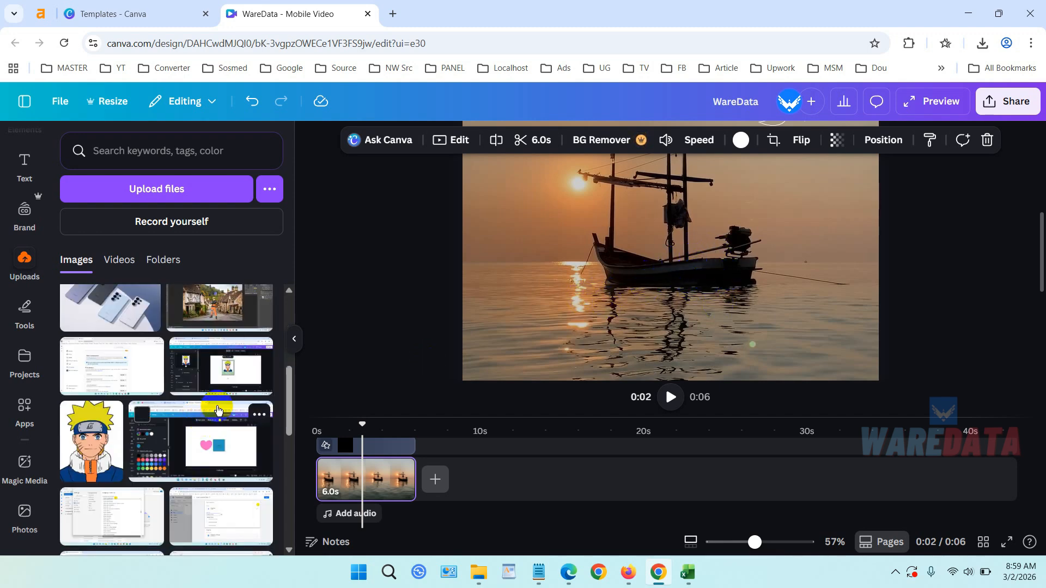
pyautogui.scroll(3, 218, 408)
# Add the uploaded Naruto image and move it onto an overlay layer above the background video.
pyautogui.click(89, 380)
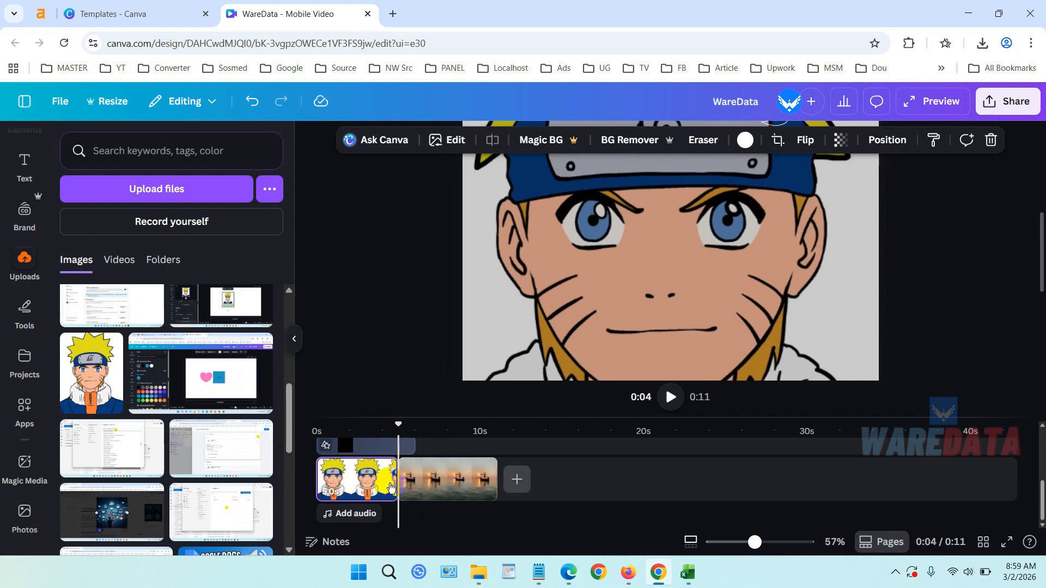
pyautogui.moveTo(354, 484); pyautogui.dragTo(414, 472)
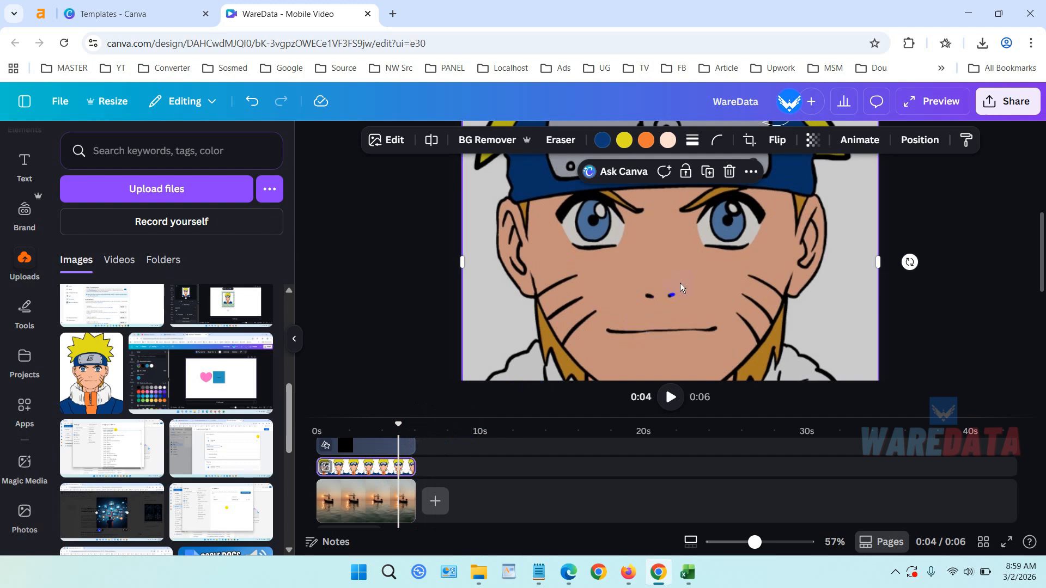
pyautogui.click(350, 497)
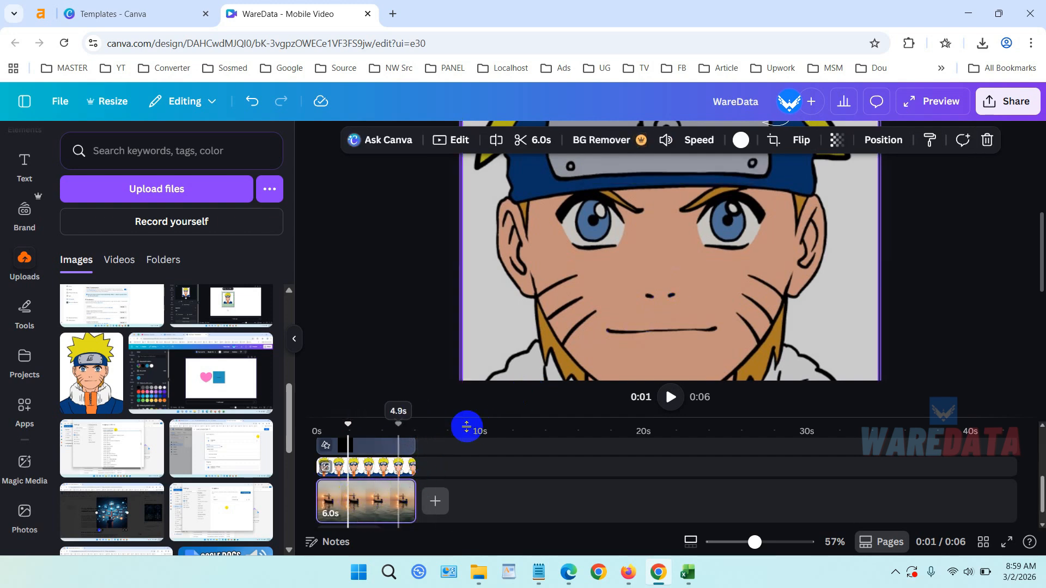
pyautogui.scroll(5, 646, 269)
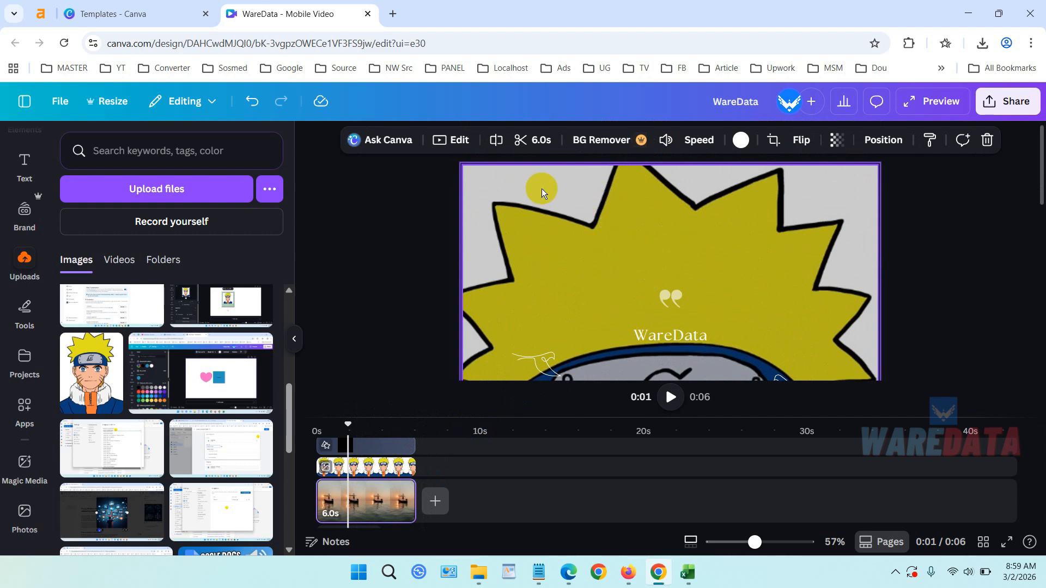
pyautogui.click(519, 186)
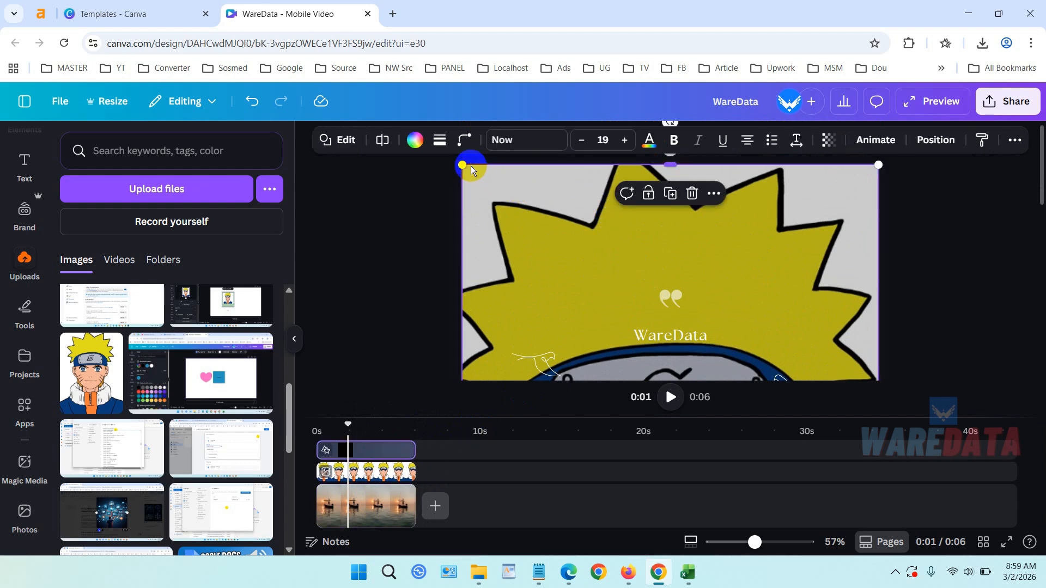
pyautogui.moveTo(471, 170); pyautogui.dragTo(607, 274)
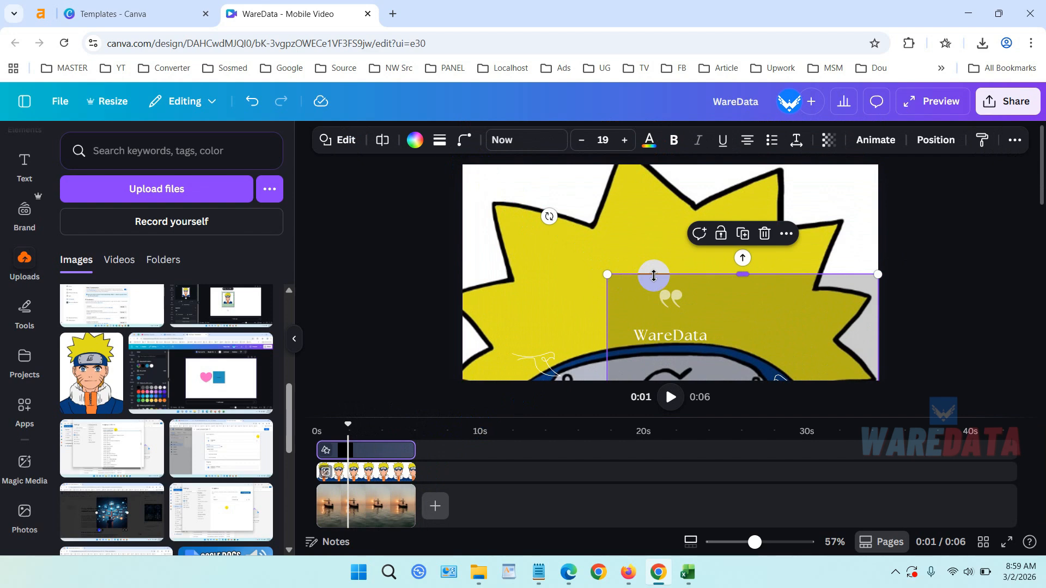
pyautogui.hotkey('ctrl', 'z')
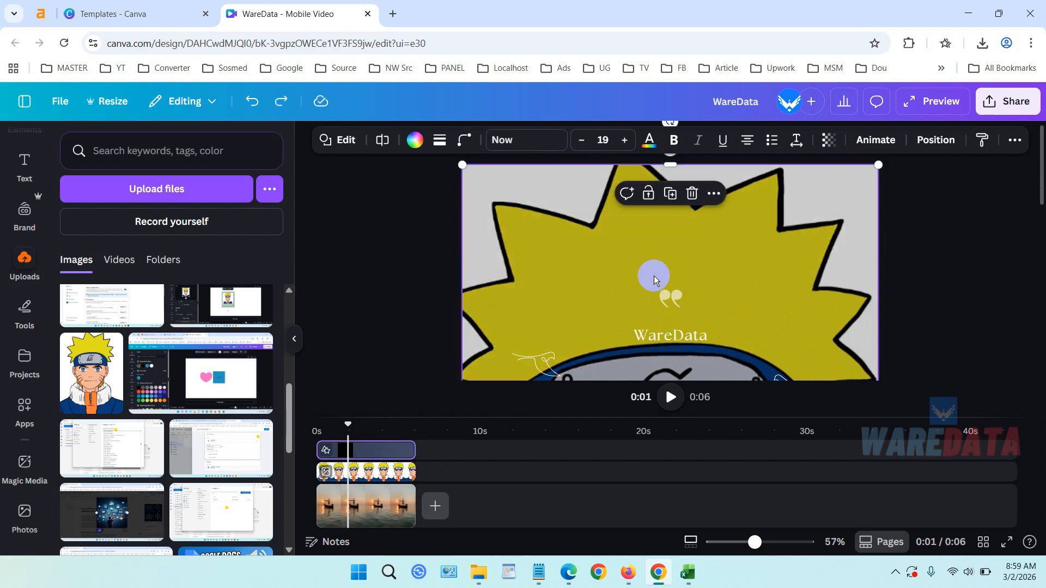
# Resize the Naruto overlay and place it as a small image in the lower-right corner of the video.
pyautogui.click(396, 472)
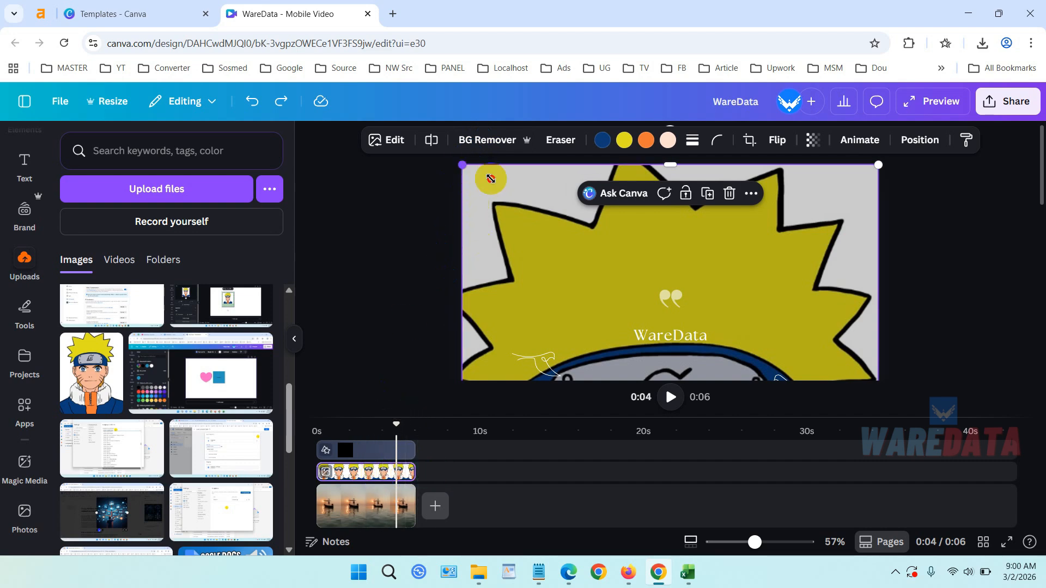
pyautogui.moveTo(462, 165); pyautogui.dragTo(657, 307)
pyautogui.scroll(-3, 827, 260)
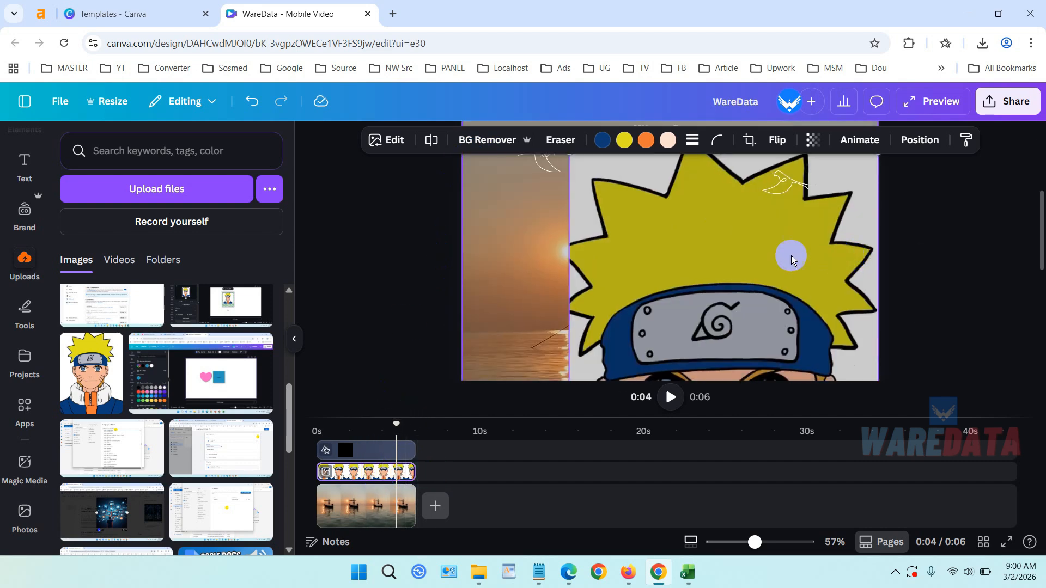
pyautogui.scroll(1, 648, 217)
pyautogui.moveTo(641, 214); pyautogui.dragTo(655, 249)
pyautogui.scroll(-4, 847, 296)
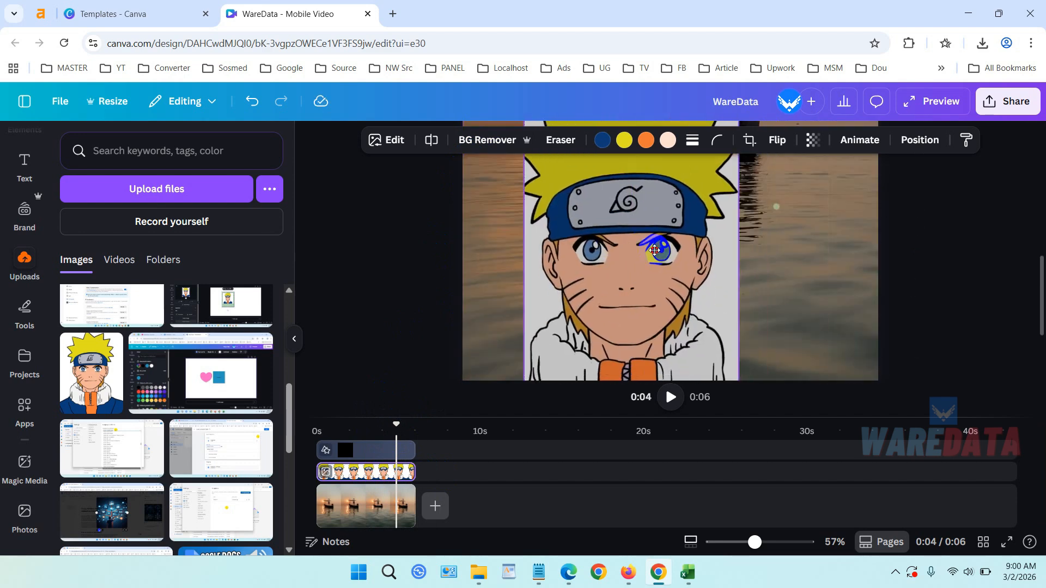
pyautogui.scroll(2, 782, 278)
pyautogui.scroll(2, 782, 277)
pyautogui.moveTo(523, 284); pyautogui.dragTo(569, 365)
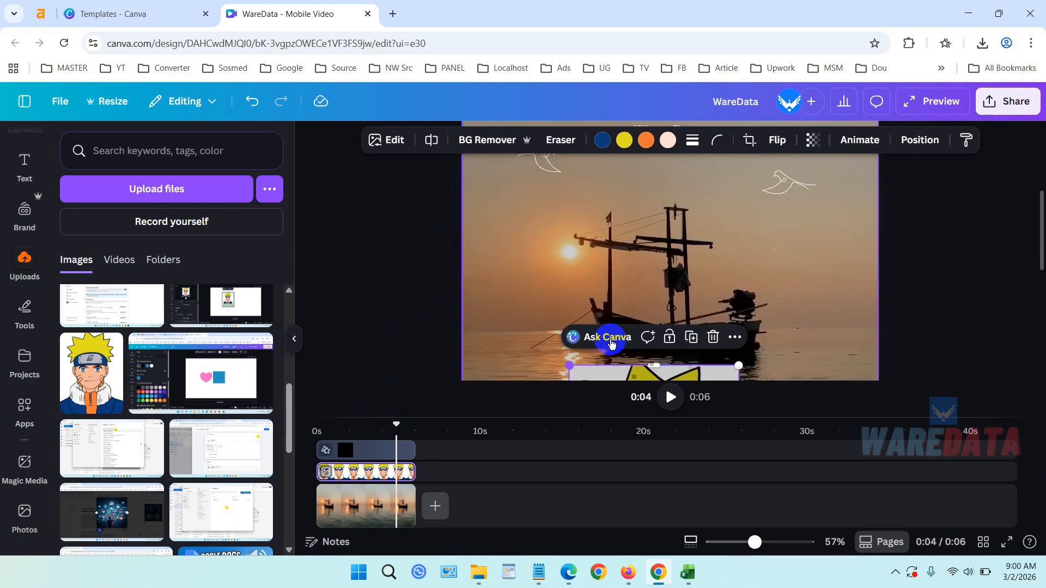
pyautogui.scroll(-5, 733, 308)
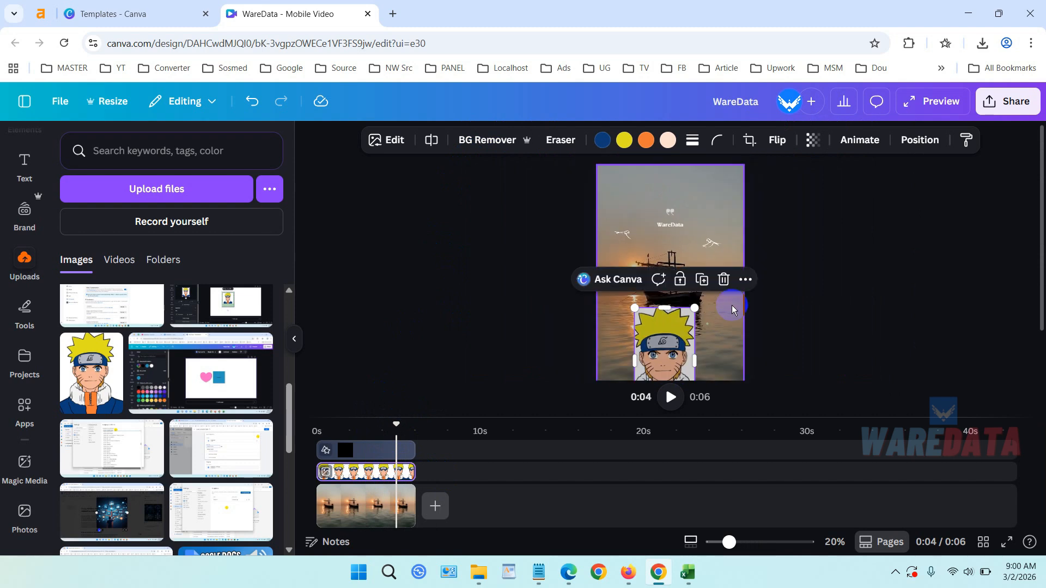
pyautogui.moveTo(665, 347); pyautogui.dragTo(709, 309)
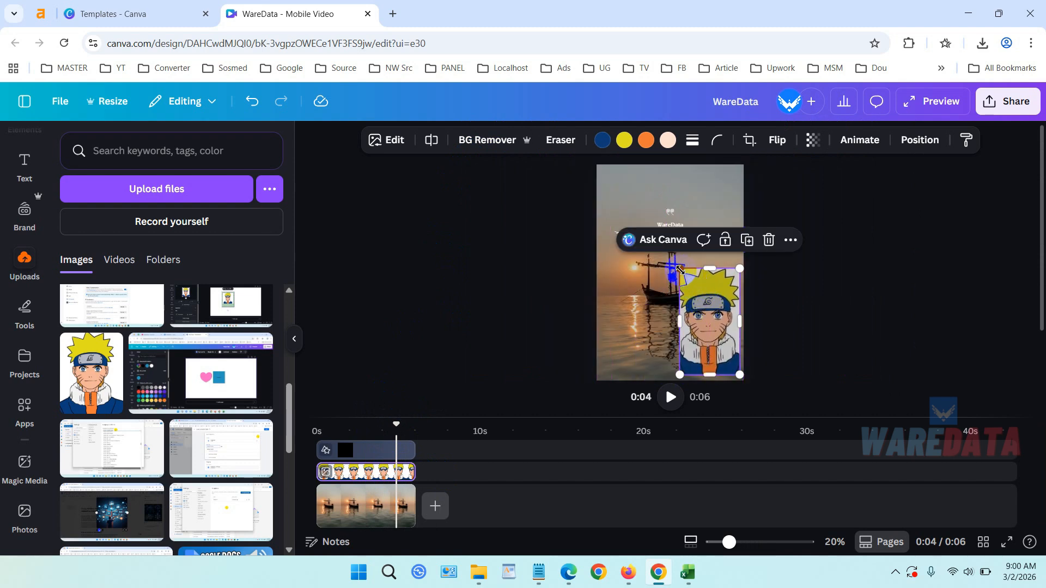
pyautogui.moveTo(678, 267); pyautogui.dragTo(706, 315)
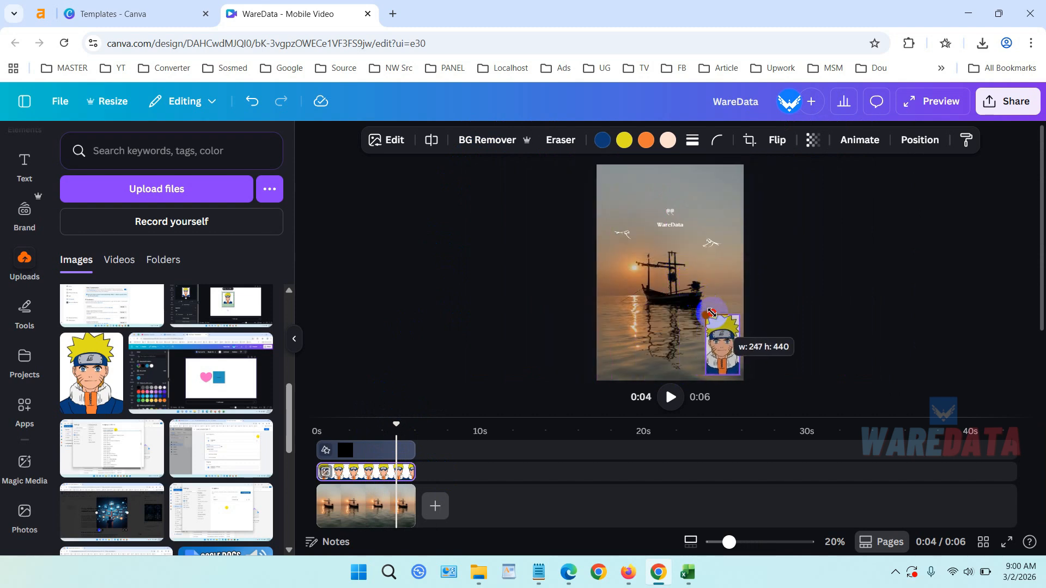
# Download the design as an MP4 video at 1080p quality.
pyautogui.click(1006, 113)
pyautogui.scroll(-1, 870, 265)
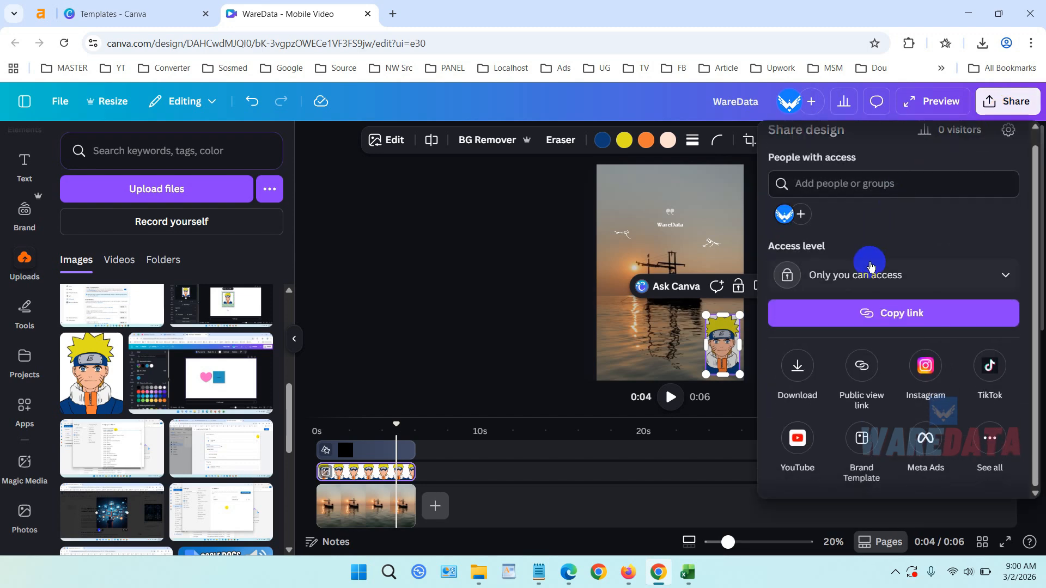
pyautogui.click(798, 364)
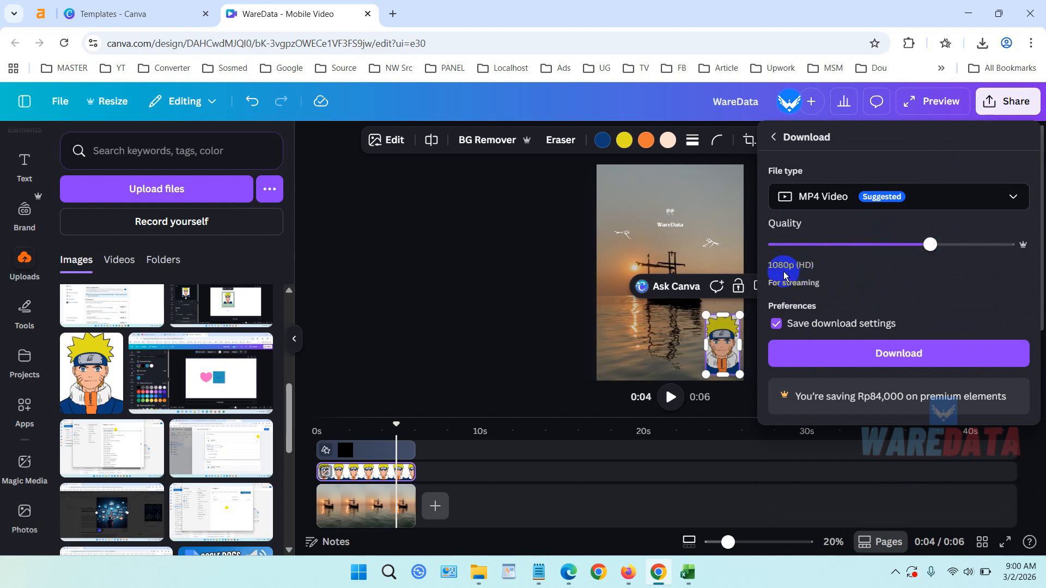
pyautogui.click(901, 352)
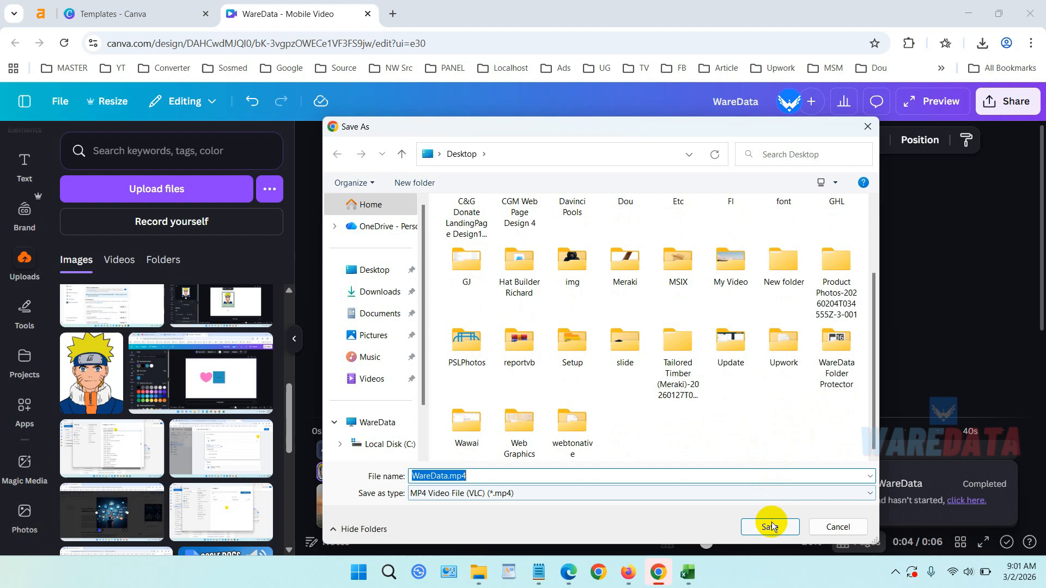
pyautogui.click(771, 525)
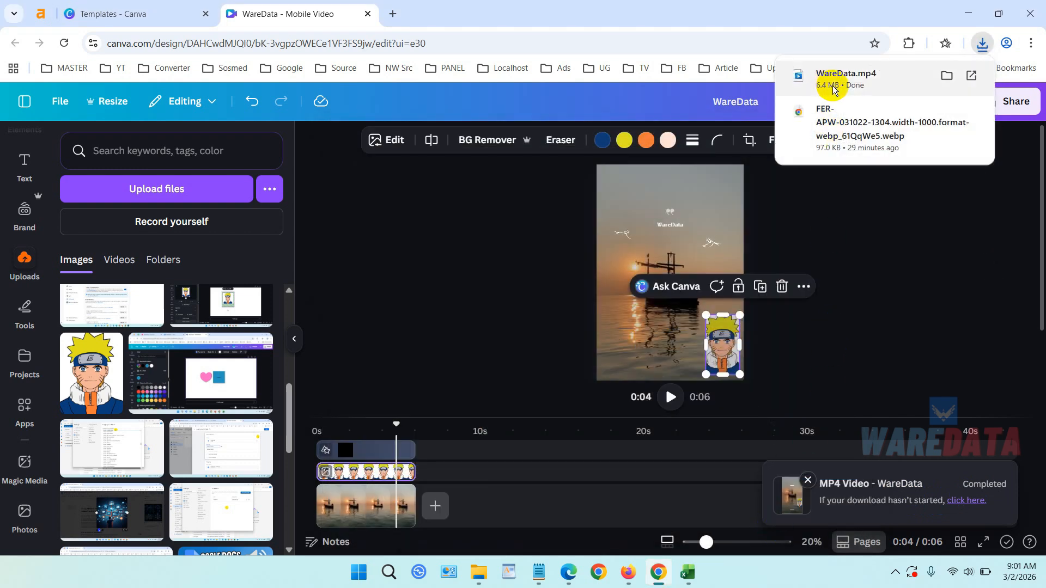
# Open the downloaded WareData.mp4 in the video player, play it, and close the player.
pyautogui.click(832, 86)
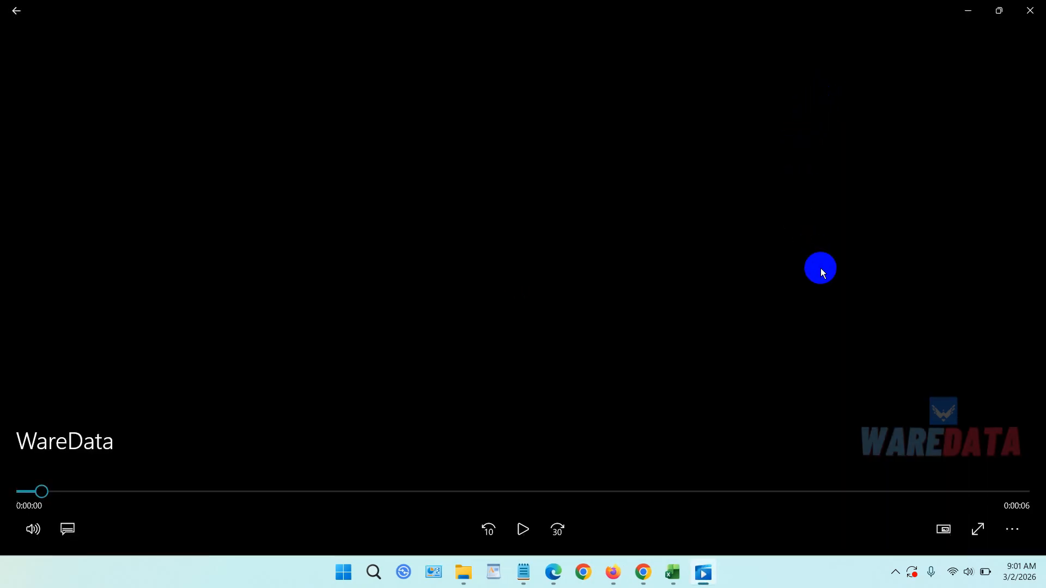
pyautogui.doubleClick(820, 268)
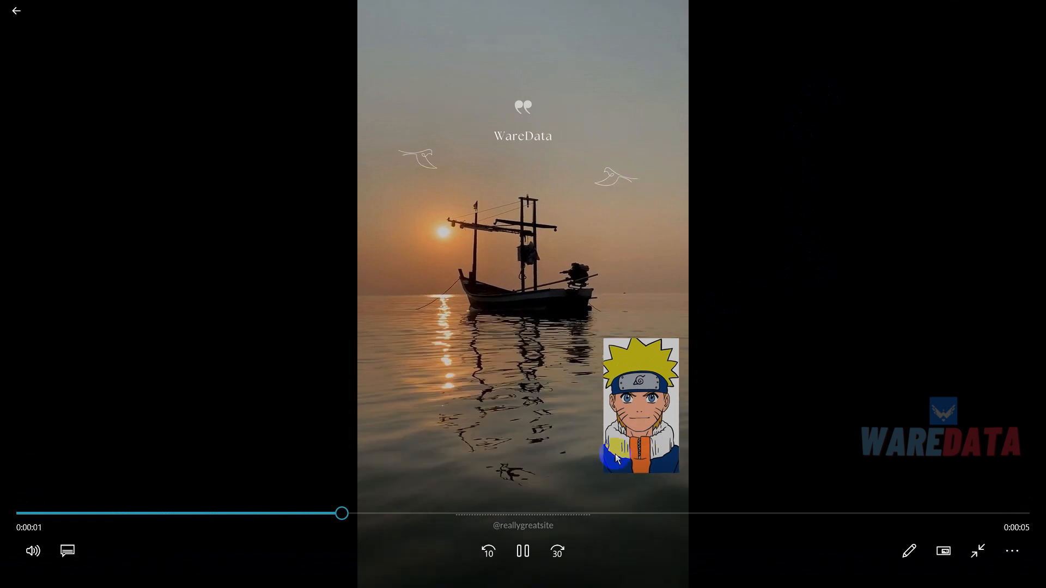
pyautogui.click(523, 551)
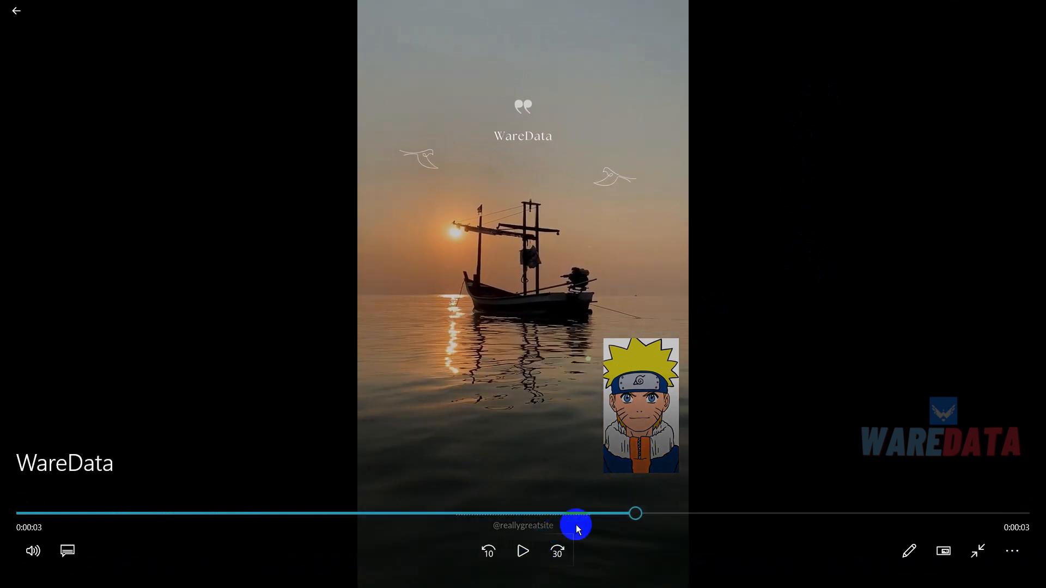
pyautogui.click(1019, 5)
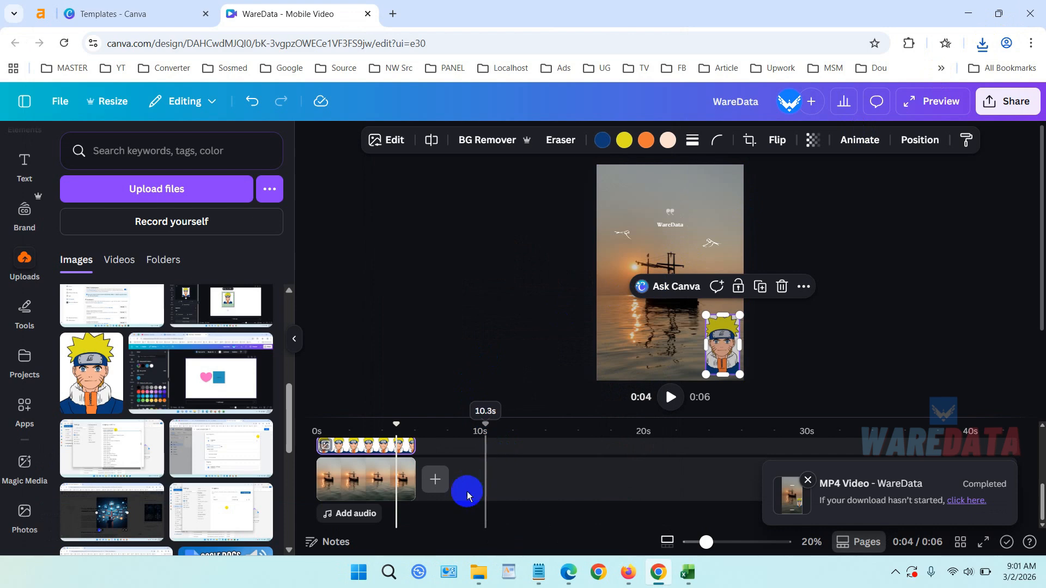
# Add the Money Play music track to the timeline and align it with the start of the video.
pyautogui.click(357, 514)
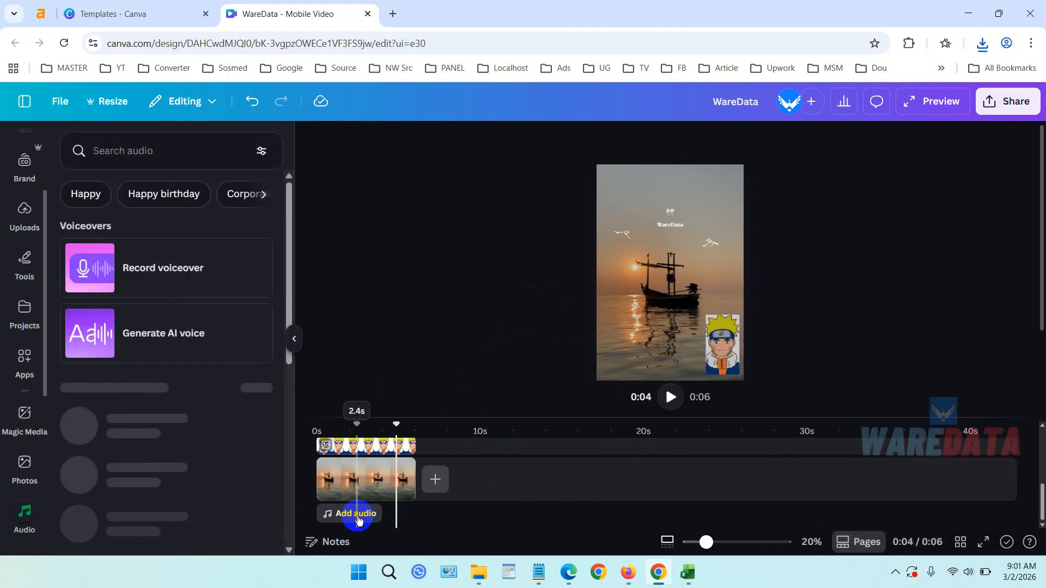
pyautogui.scroll(-8, 182, 366)
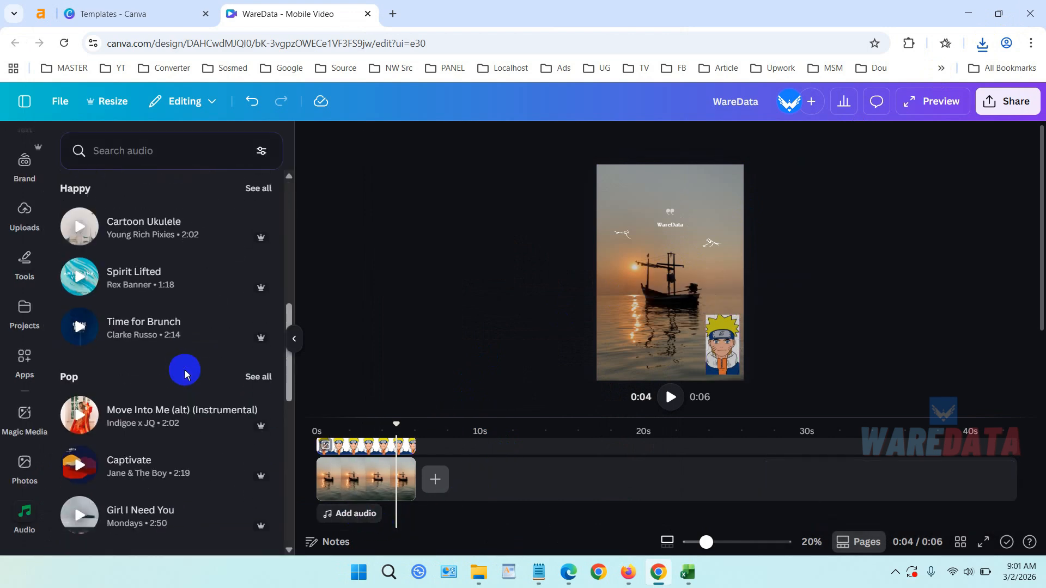
pyautogui.scroll(-8, 185, 374)
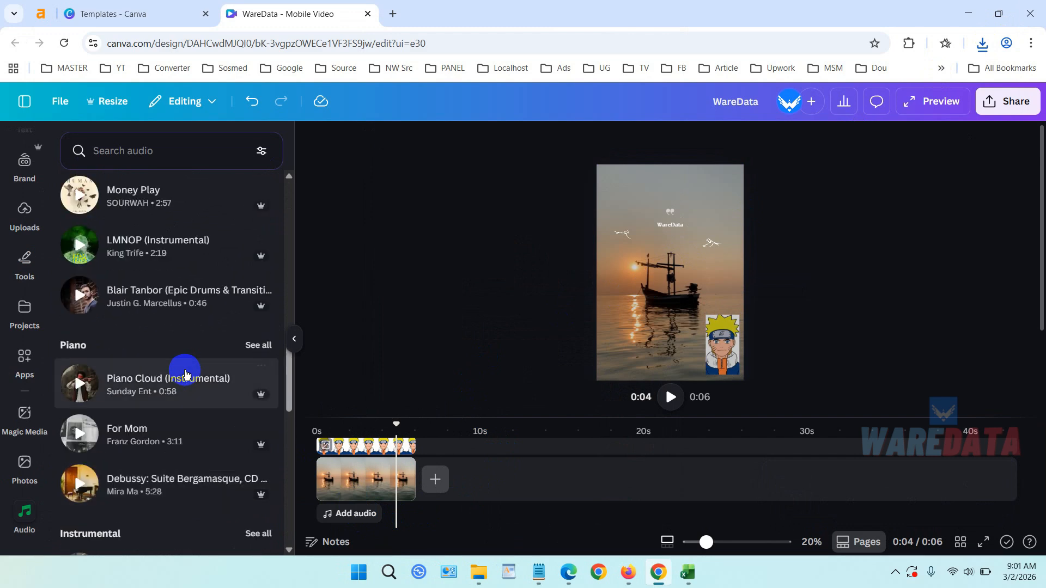
pyautogui.scroll(2, 183, 365)
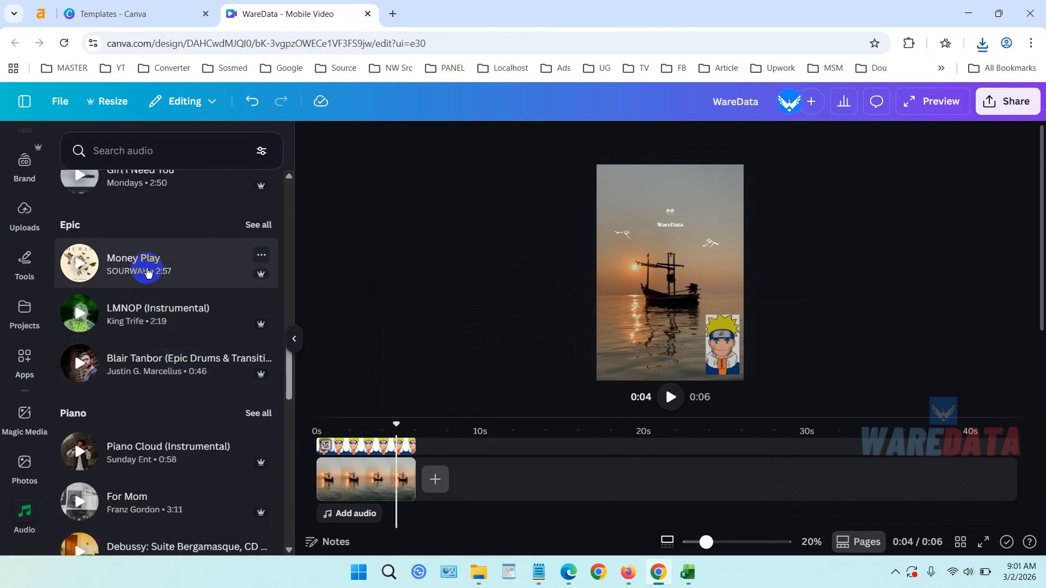
pyautogui.moveTo(145, 266); pyautogui.dragTo(374, 512)
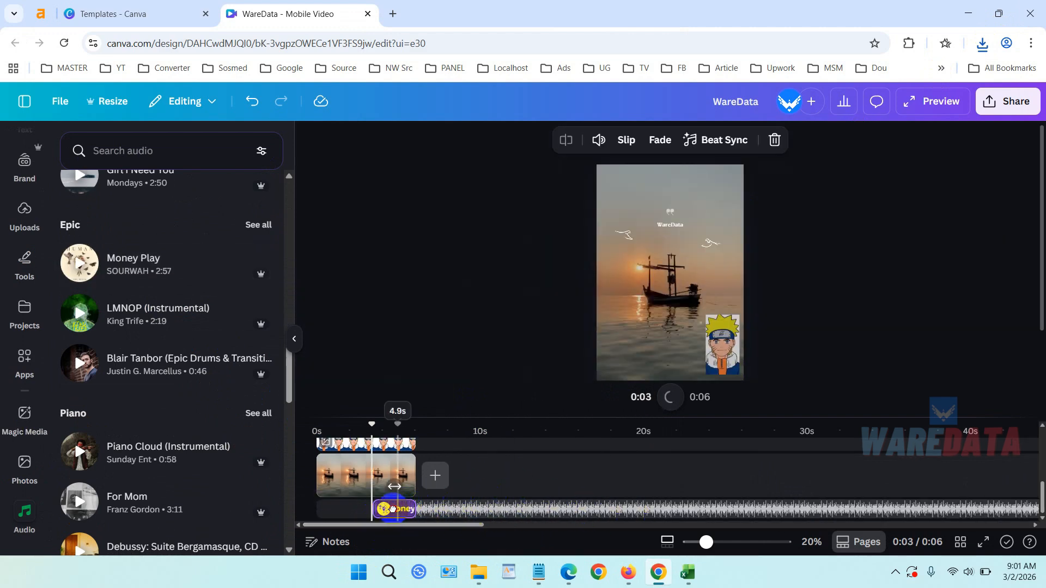
pyautogui.moveTo(393, 509); pyautogui.dragTo(337, 509)
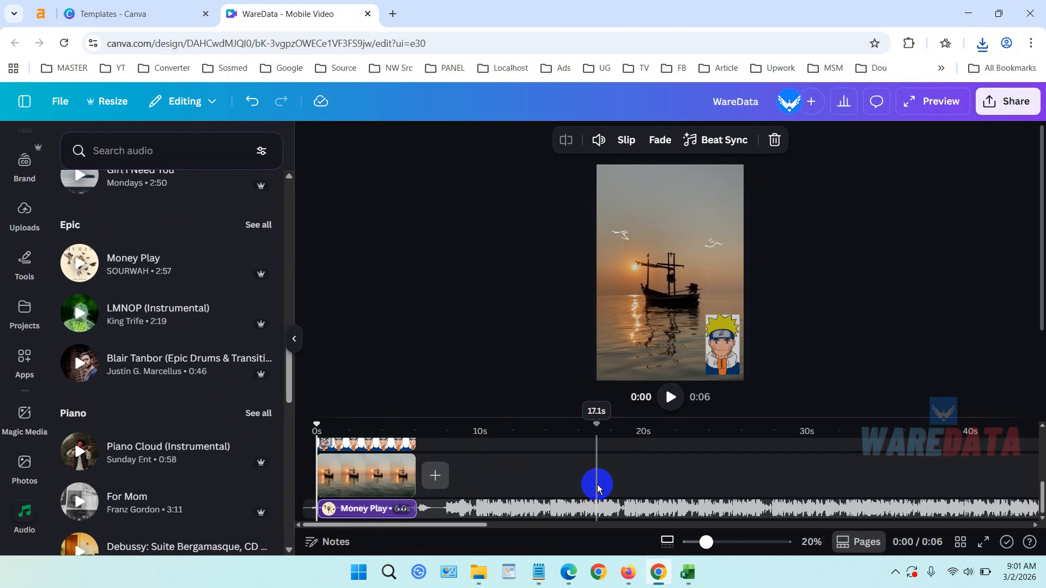